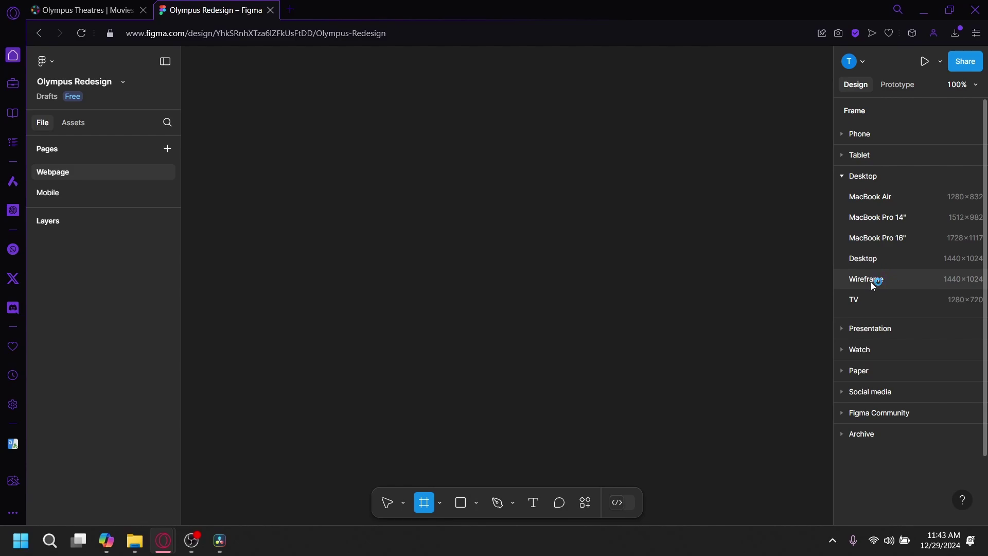
# - Create a 1440 × 1024 Wireframe frame and darken its fill to near-black
pyautogui.click(873, 284)
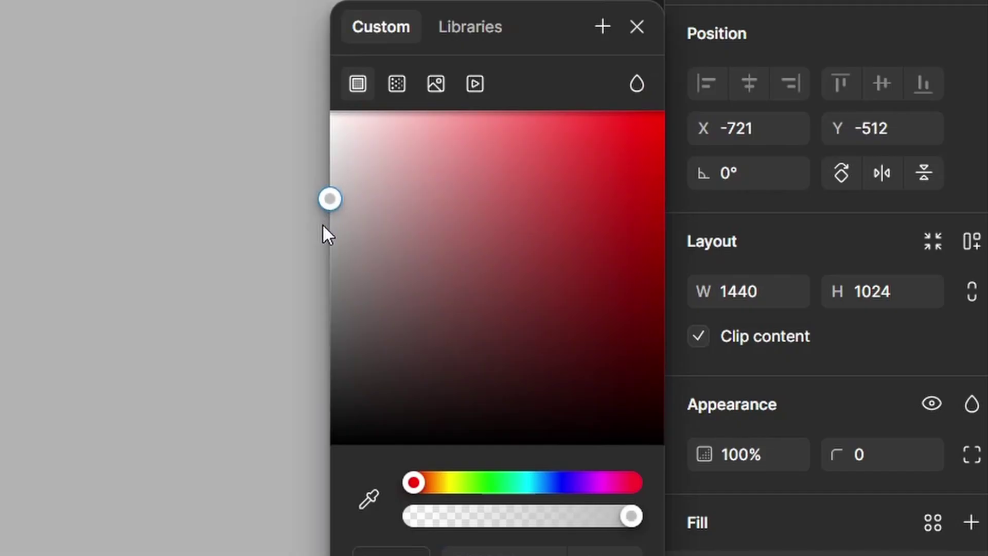
pyautogui.moveTo(322, 224); pyautogui.dragTo(326, 406)
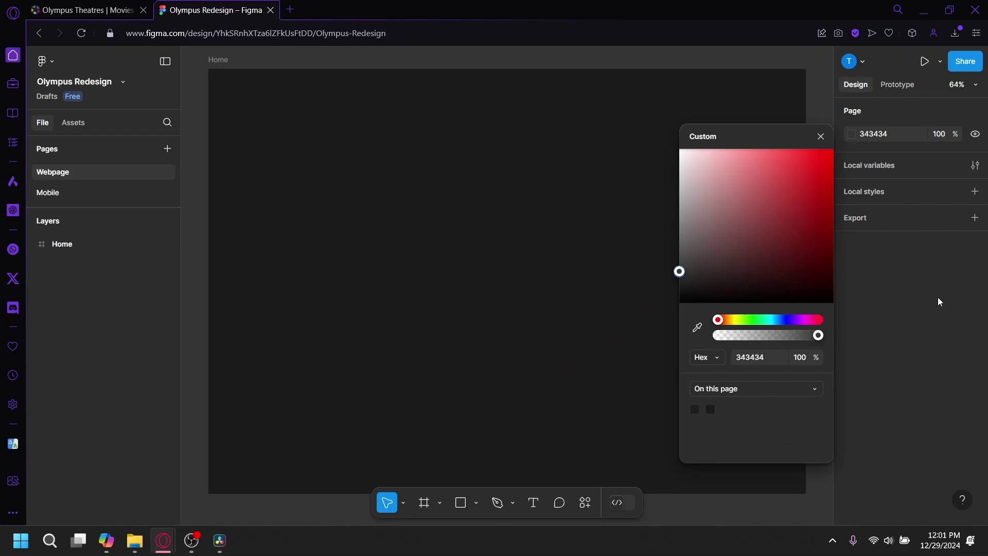
pyautogui.click(952, 320)
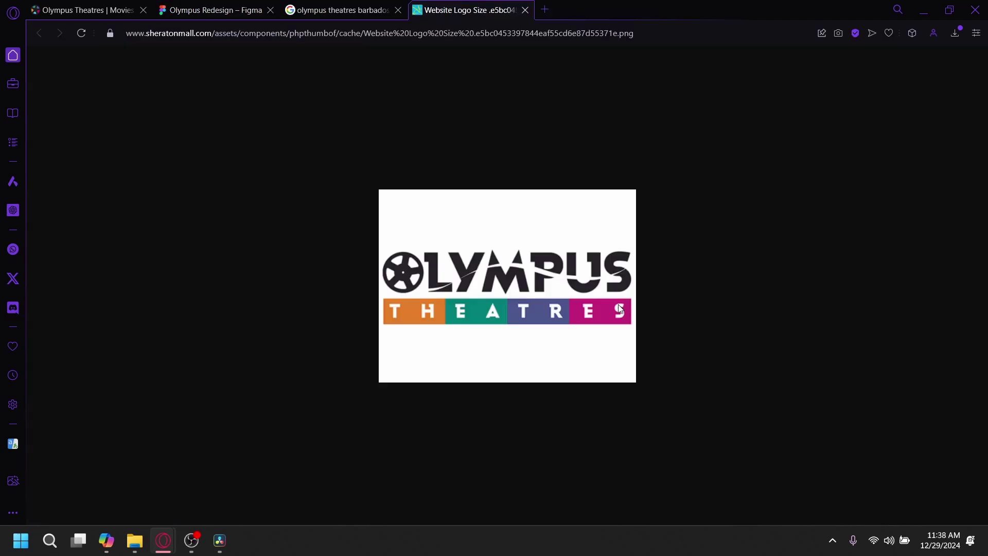
# - Take the Olympus Theatres logo image from the browser and export its white, transparent-background version from Photoshop
pyautogui.rightClick(619, 304)
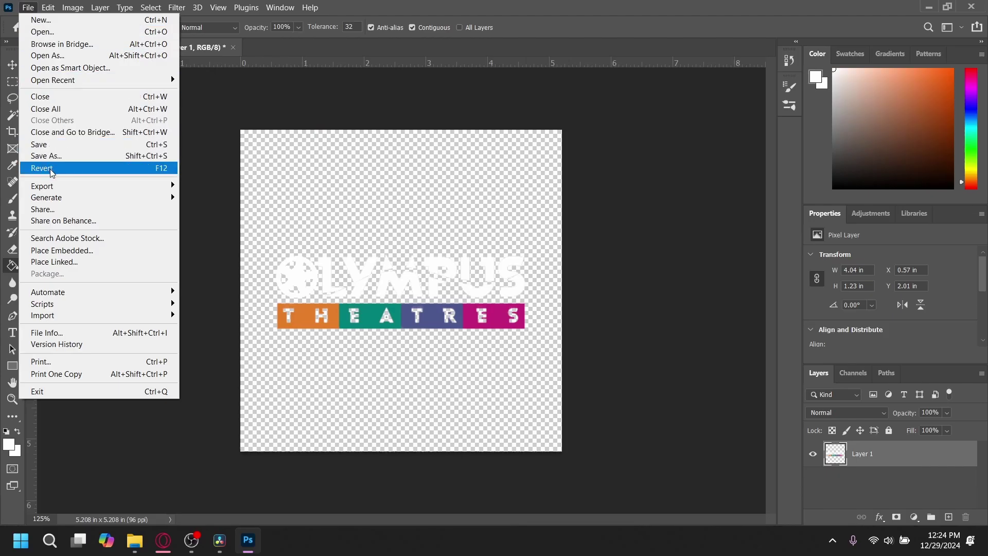
pyautogui.moveTo(53, 184)
pyautogui.click(248, 185)
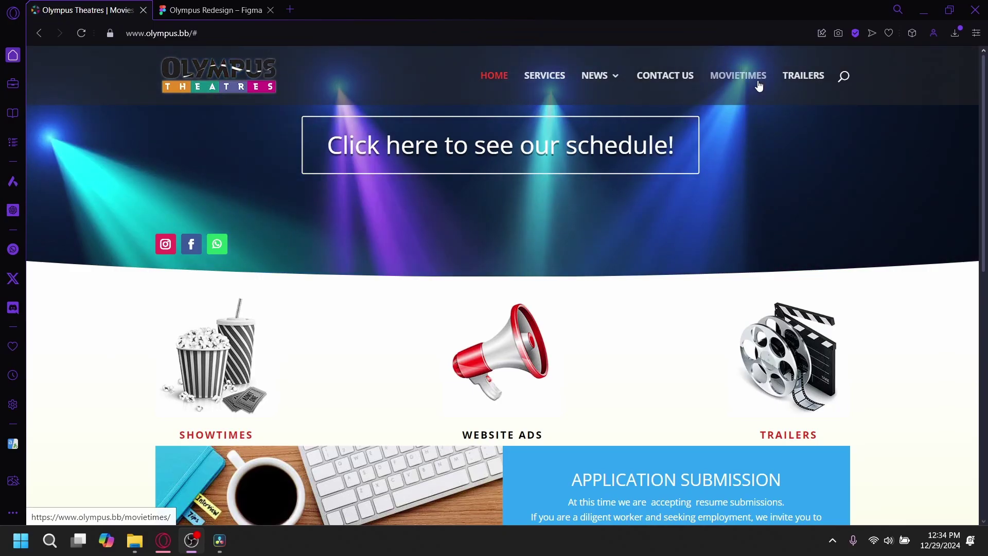
# - Examine the News submenu and the search field in the existing Olympus Theatres website's navigation bar
pyautogui.moveTo(616, 77)
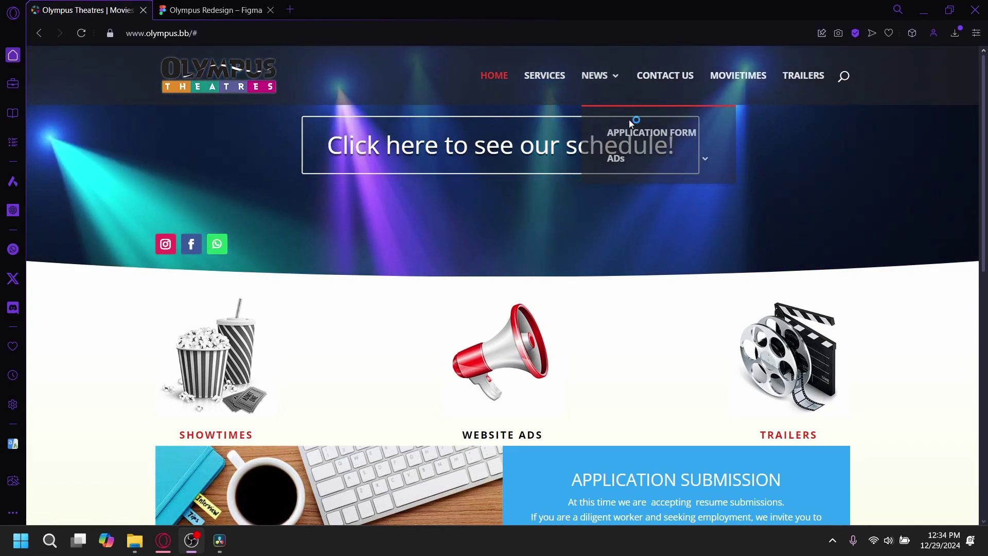
pyautogui.moveTo(627, 152)
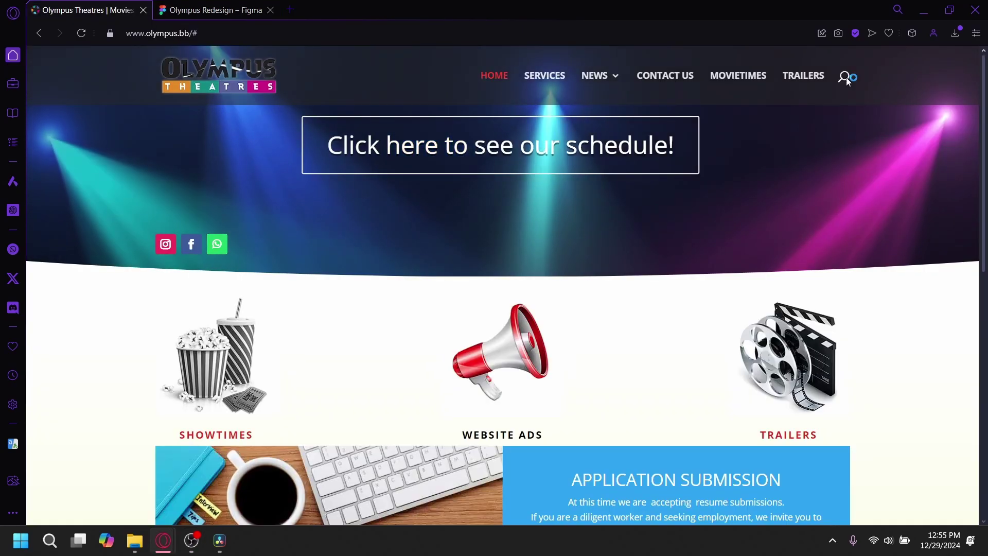
pyautogui.click(845, 80)
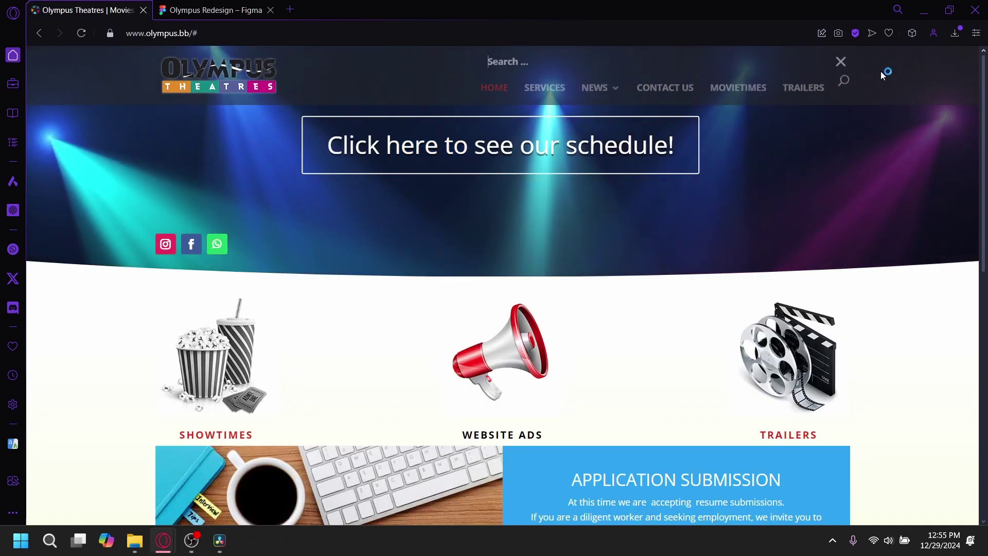
pyautogui.click(841, 77)
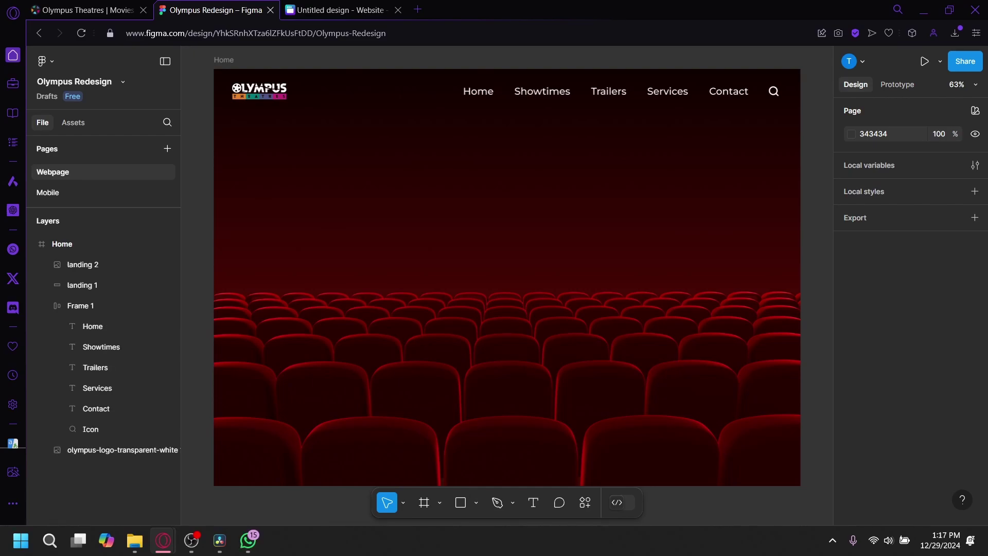
# - Paste the copied element into the Home frame in Figma and preview the hero section
pyautogui.hotkey('ctrl', 'v')
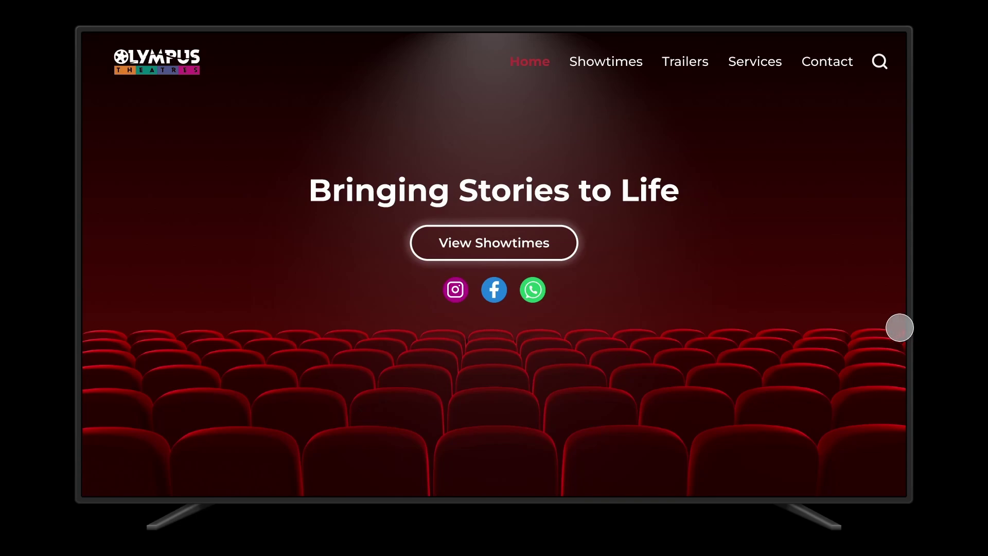
pyautogui.moveTo(900, 327); pyautogui.dragTo(897, 278)
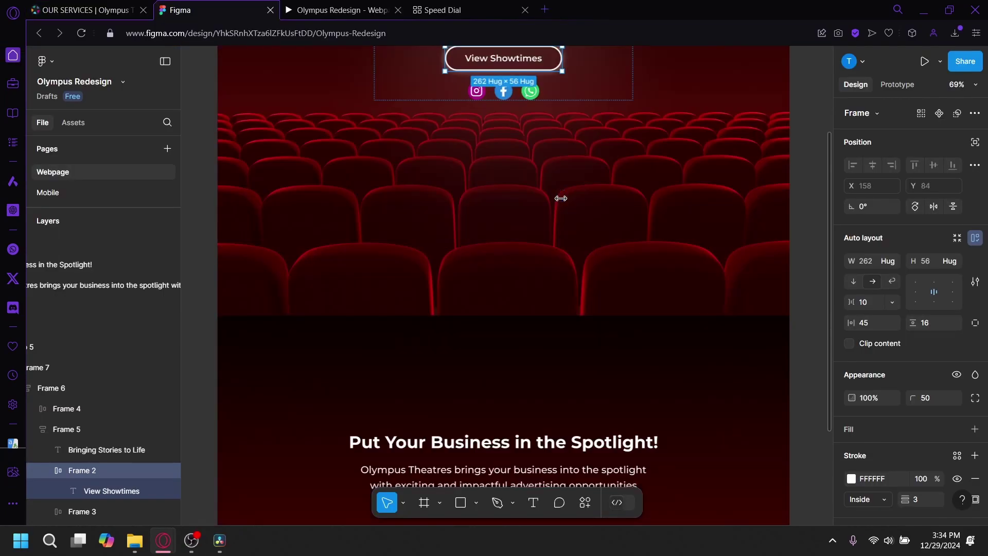
# - Undo the last two changes made on the Home frame
pyautogui.scroll(-5, 560, 206)
pyautogui.hotkey('ctrl', 'z')
pyautogui.hotkey('ctrl', 'z')
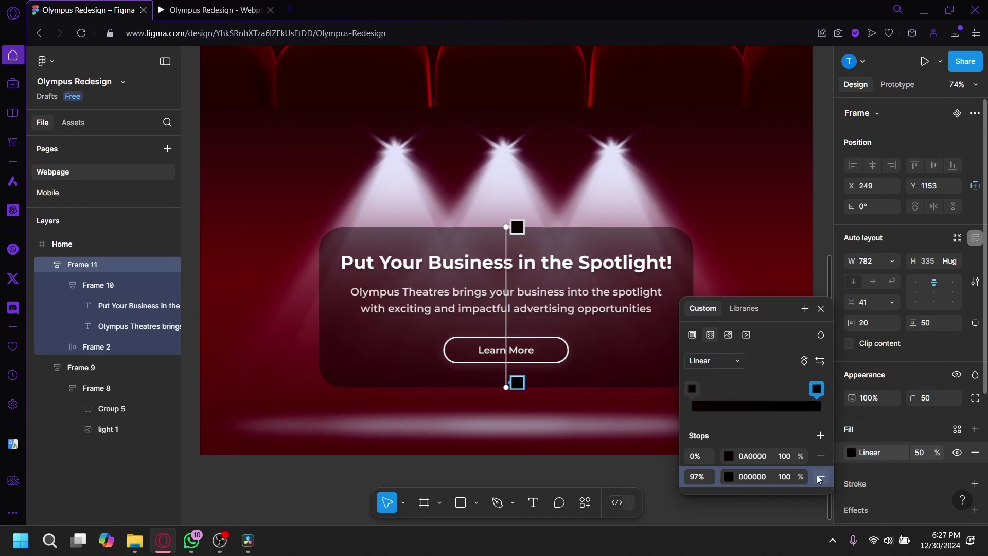
# - Remove the 97% stop from the gradient fill of the "Put Your Business in the Spotlight!" card
pyautogui.click(820, 479)
pyautogui.press('Escape')
pyautogui.click(714, 438)
pyautogui.scroll(1, 667, 402)
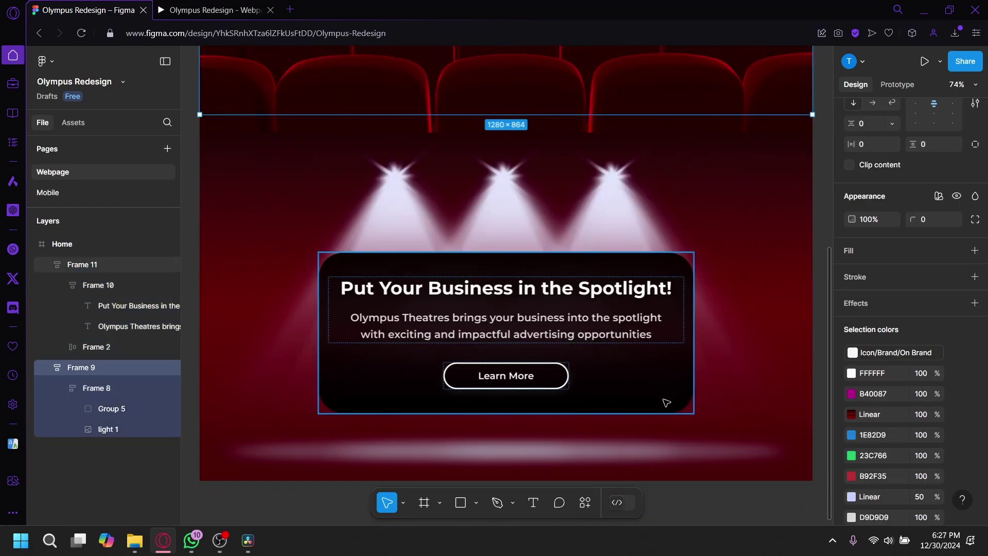
# - Change the Learn More button's outline and text colour to DF435A
pyautogui.click(667, 403)
pyautogui.click(506, 376)
pyautogui.click(852, 430)
pyautogui.click(772, 476)
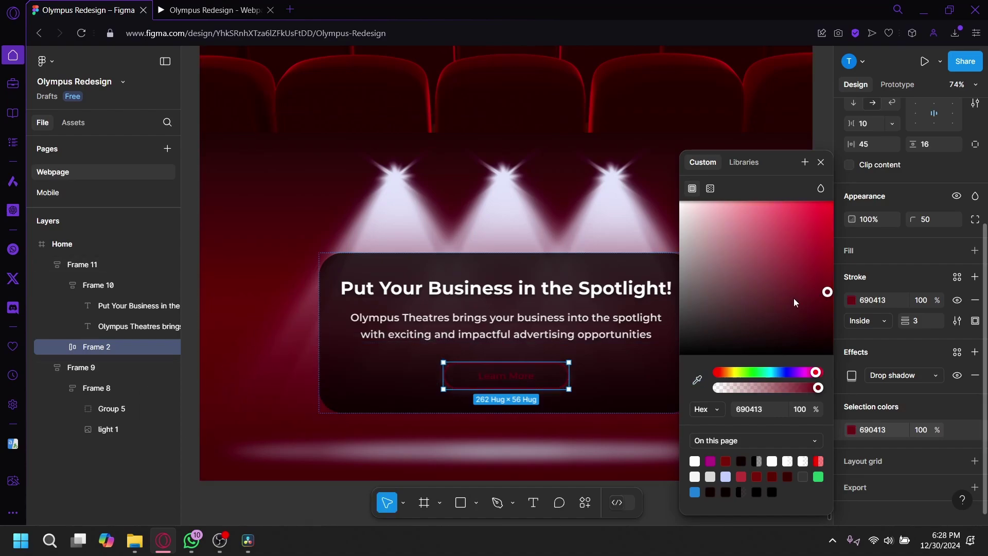
pyautogui.press('Escape')
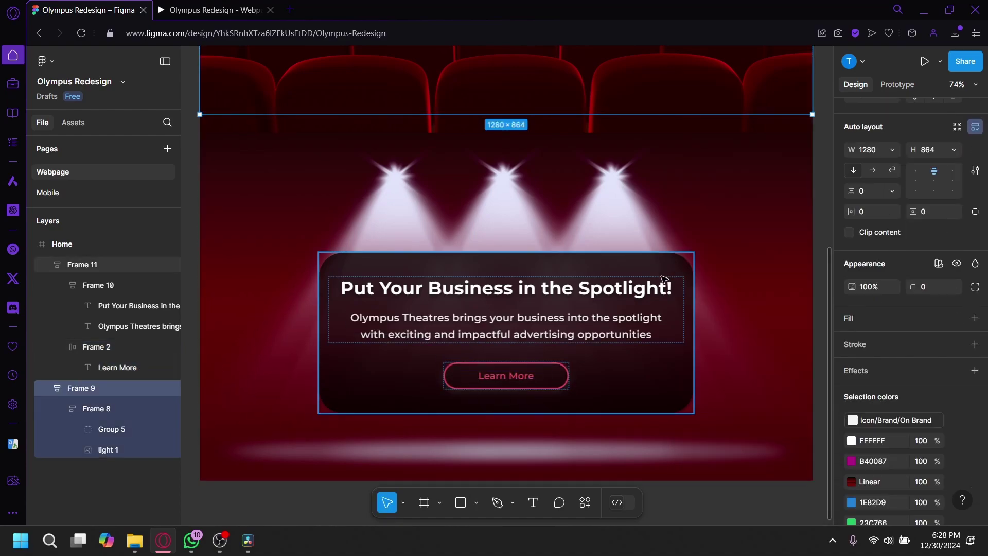
# - Set the corner radius of the "Put Your Business in the Spotlight!" card to 30
pyautogui.hotkey('shift', 'Tab')
pyautogui.click(783, 441)
pyautogui.hotkey('shift', 'Tab')
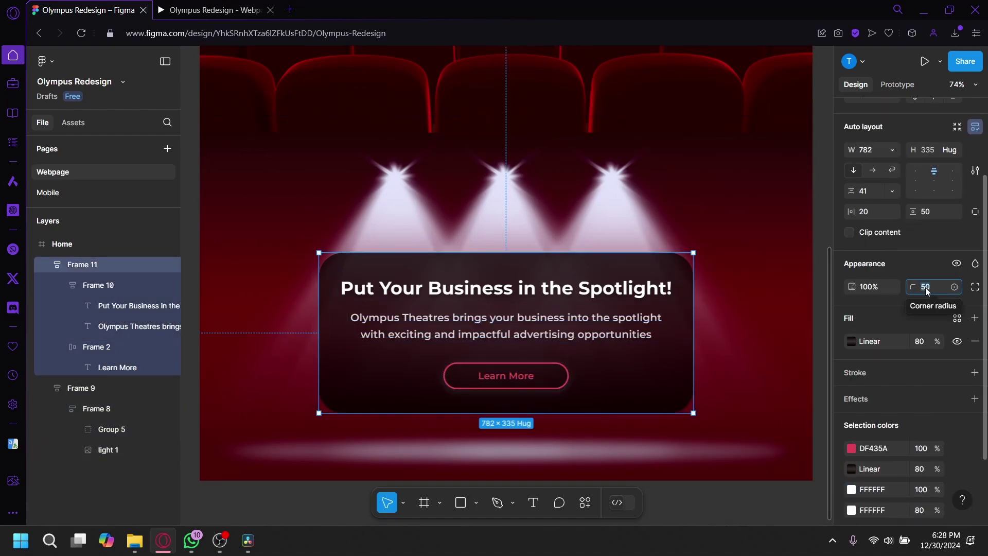
pyautogui.press('Tab')
pyautogui.hotkey('shift', 'Tab')
pyautogui.click(927, 288)
pyautogui.write('30')
pyautogui.press('Return')
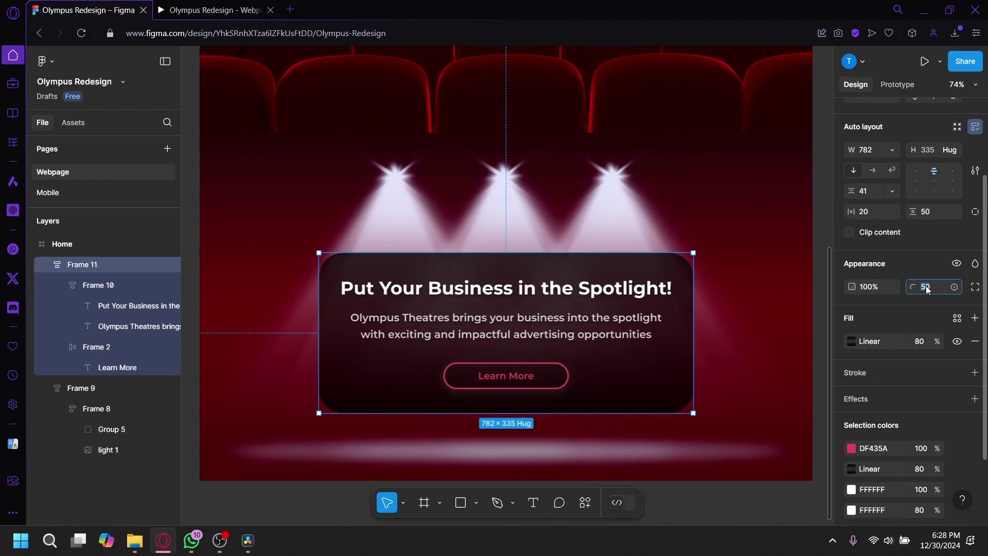
# - Set the 54% stop of the background frame's (Frame 8) linear gradient fill to 480500
pyautogui.click(719, 371)
pyautogui.doubleClick(792, 452)
pyautogui.doubleClick(793, 453)
pyautogui.press('Escape')
pyautogui.click(783, 376)
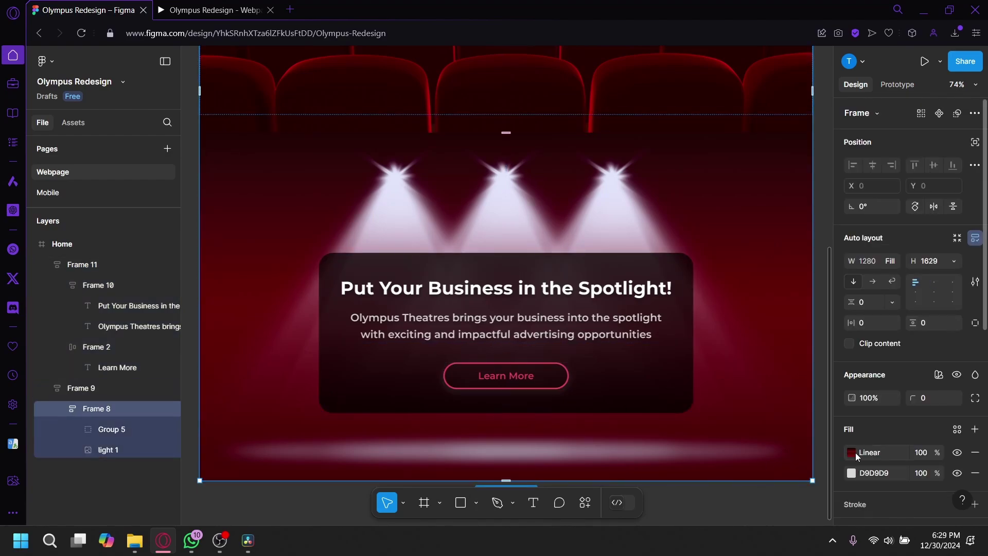
pyautogui.click(852, 452)
pyautogui.click(731, 469)
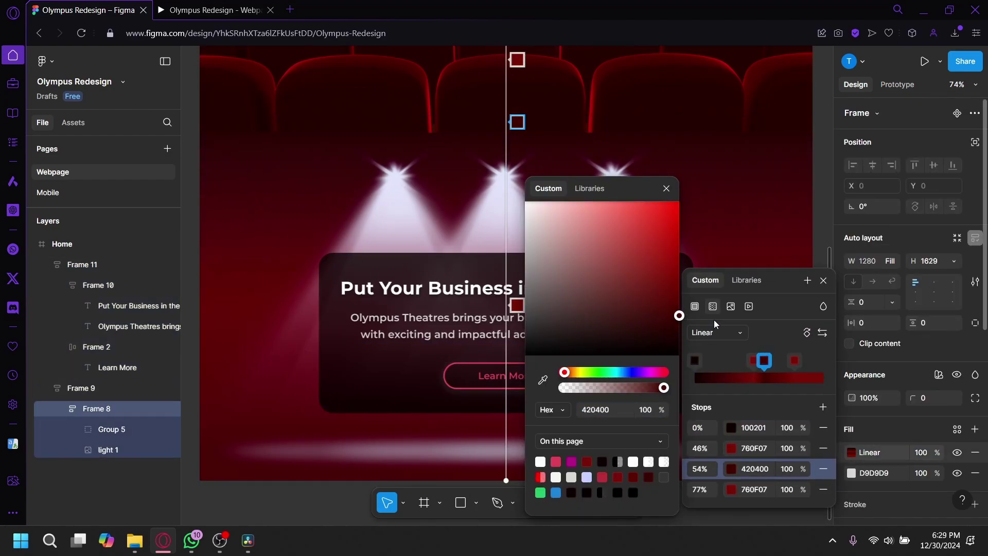
pyautogui.moveTo(715, 320); pyautogui.dragTo(715, 316)
# - Set the background gradient's 77% stop to 820900 and add a 100% stop coloured 630700
pyautogui.click(731, 490)
pyautogui.moveTo(669, 286); pyautogui.dragTo(693, 282)
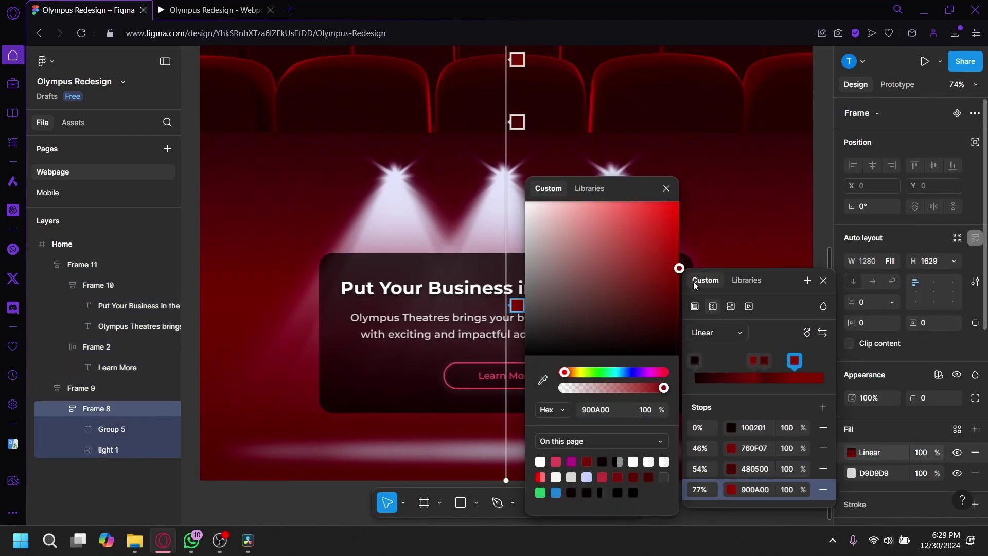
pyautogui.click(823, 409)
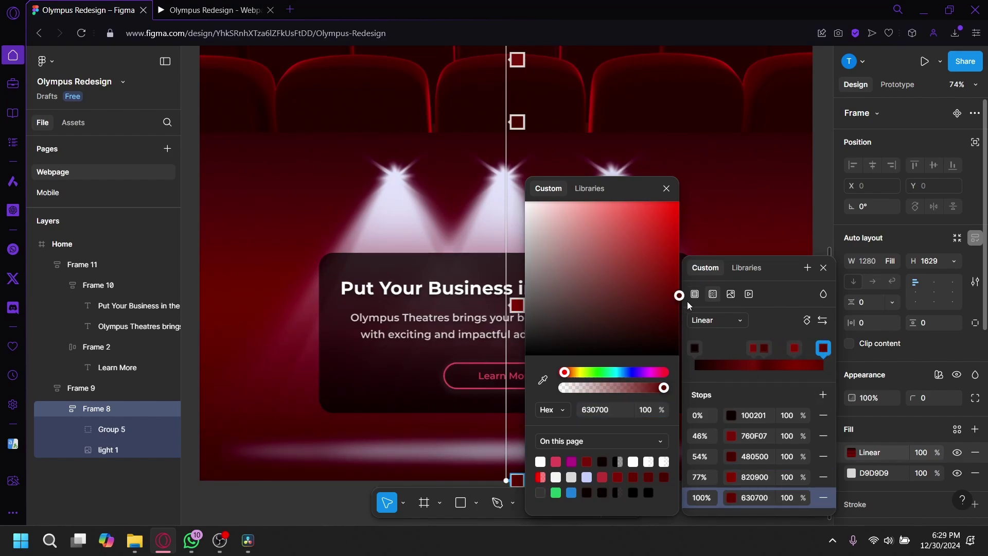
pyautogui.press('Escape')
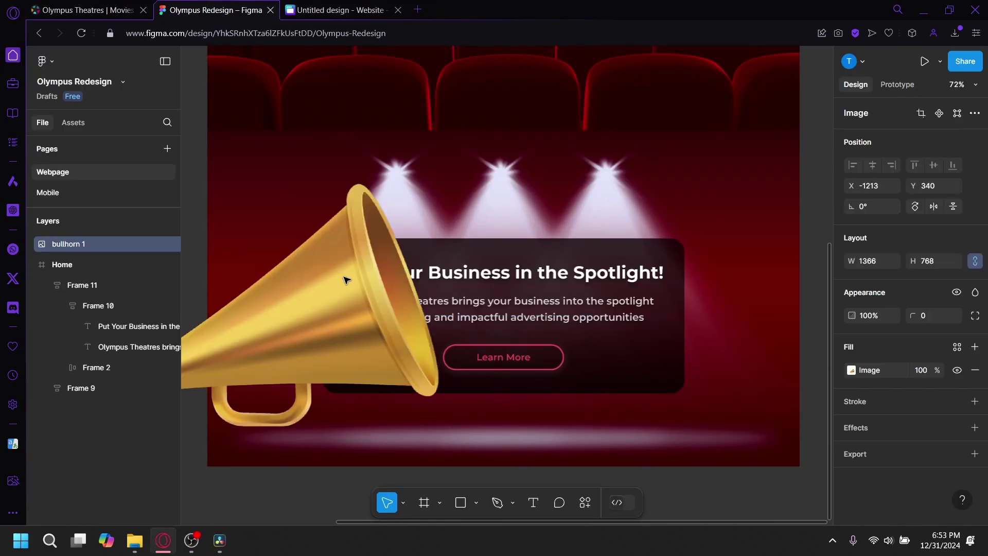
# - Place the golden bullhorn beside the left spotlight and put a horizontally flipped copy at the page's right edge
pyautogui.moveTo(343, 280); pyautogui.dragTo(390, 225)
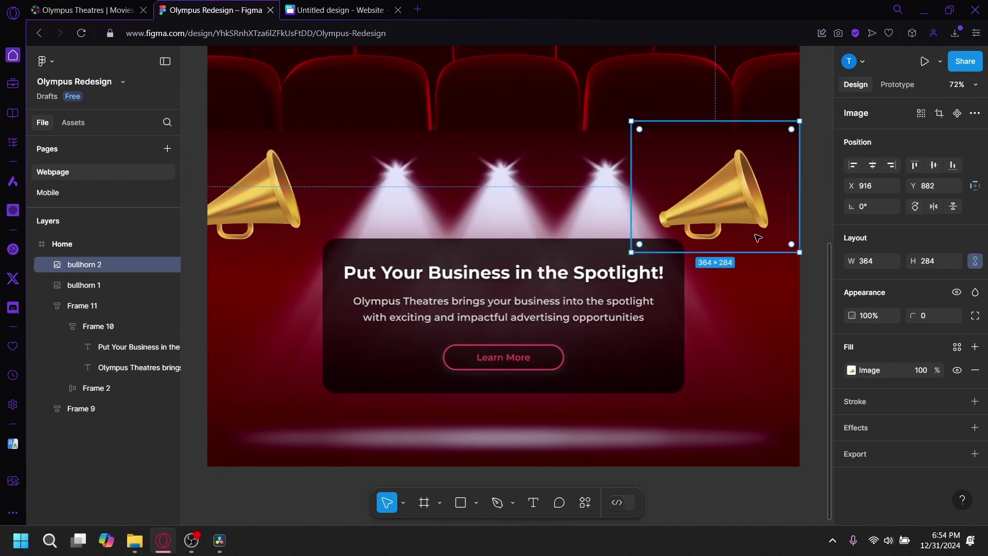
pyautogui.rightClick(759, 238)
pyautogui.click(785, 513)
pyautogui.click(711, 280)
# - Group the two bullhorn images and centre the group horizontally on the Home frame
pyautogui.click(260, 201)
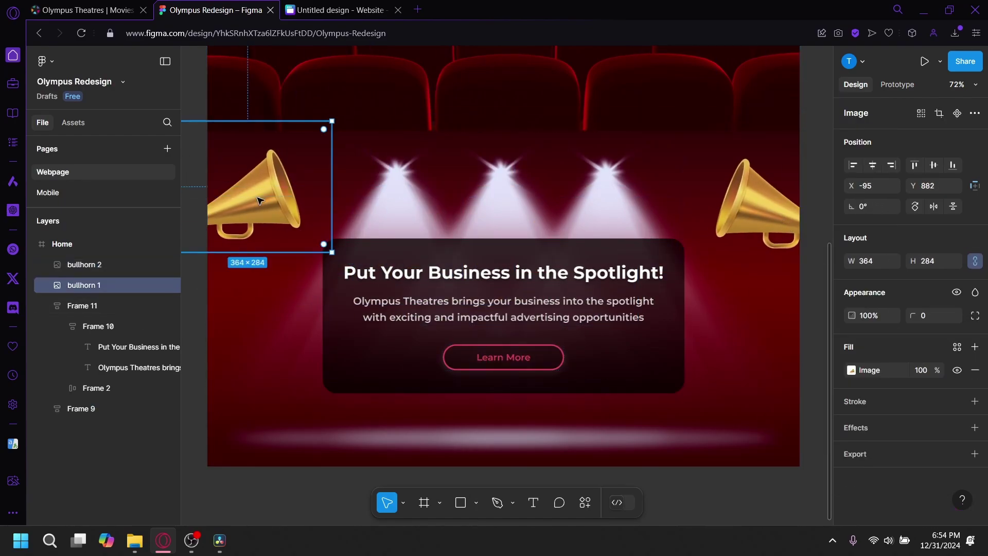
pyautogui.keyDown('shift'); pyautogui.click(252, 196); pyautogui.keyUp('shift')
pyautogui.rightClick(795, 206)
pyautogui.click(824, 243)
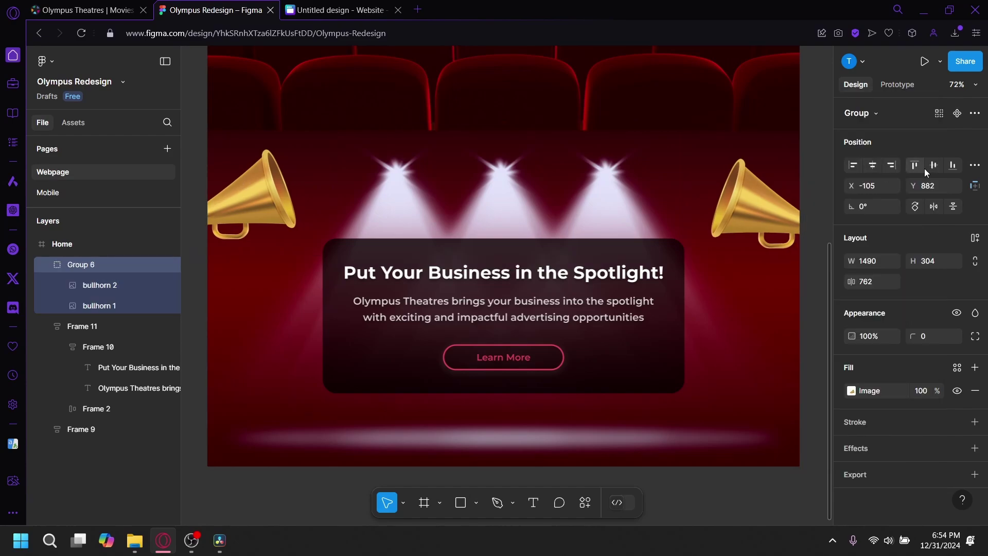
# - Ungroup the two bullhorn images
pyautogui.rightClick(749, 247)
pyautogui.click(778, 269)
pyautogui.rightClick(276, 244)
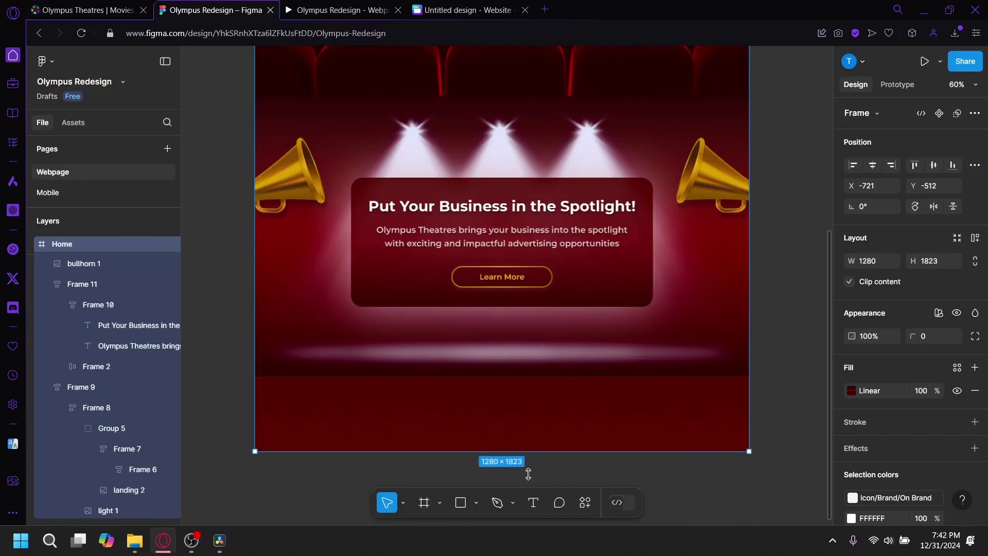
# - Adjust the Home frame's bottom edge and resize the map image below the spotlight section to about 492 × 463
pyautogui.moveTo(527, 472)
pyautogui.mouseDown()
pyautogui.moveTo(523, 525)
pyautogui.moveTo(526, 452)
pyautogui.mouseUp()
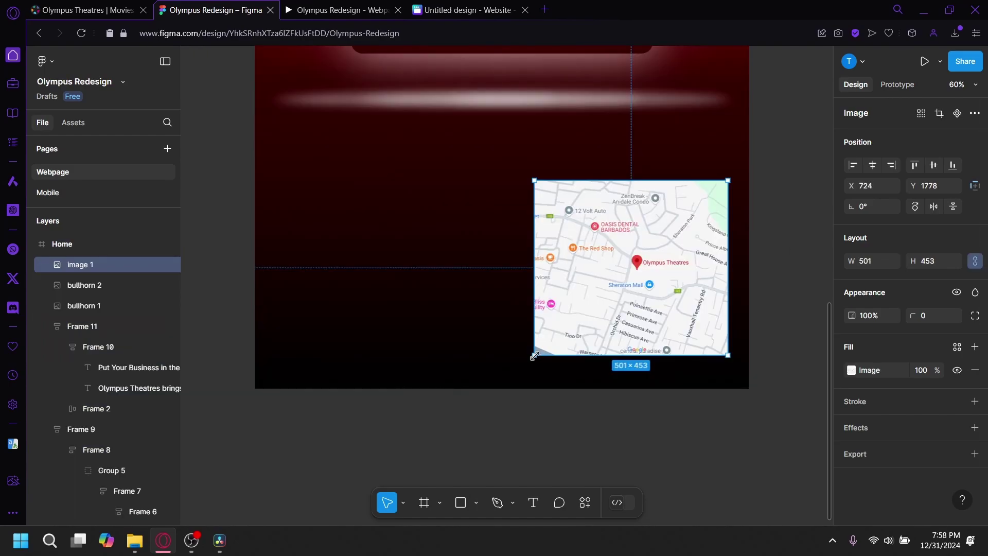
pyautogui.moveTo(548, 325); pyautogui.dragTo(552, 300)
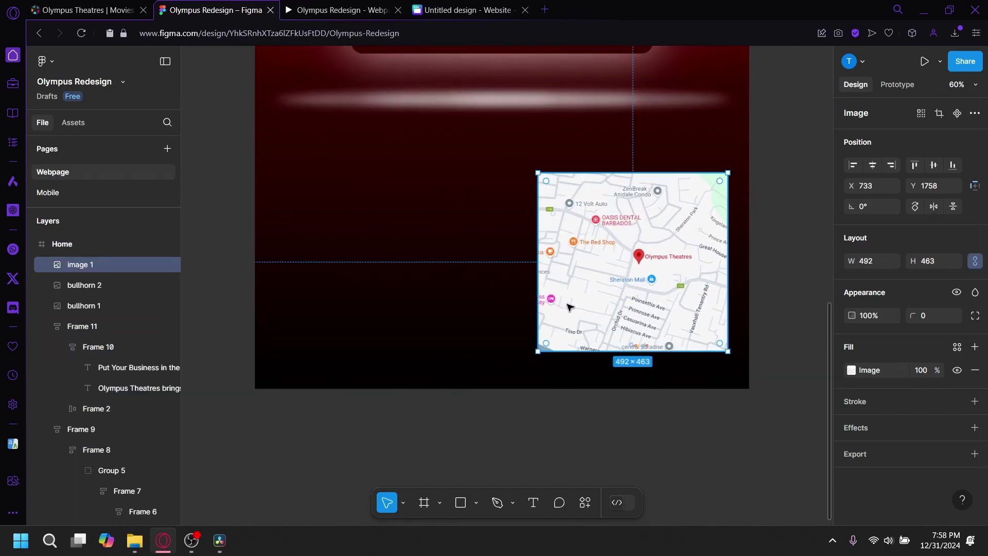
# - Round the map image's corners to a radius of 27
pyautogui.moveTo(917, 315); pyautogui.dragTo(304, 317)
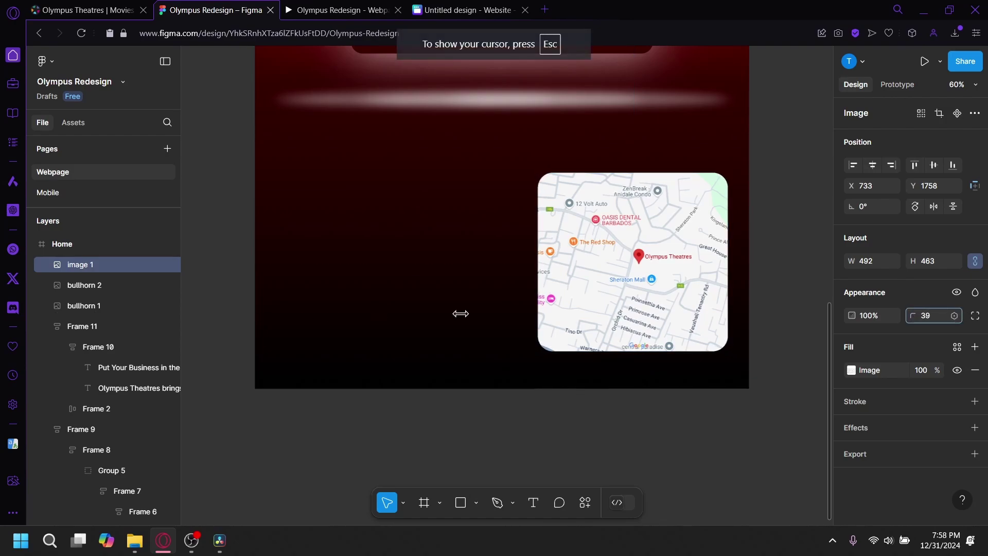
pyautogui.moveTo(502, 315); pyautogui.dragTo(463, 317)
pyautogui.moveTo(381, 326); pyautogui.dragTo(306, 333)
pyautogui.click(734, 283)
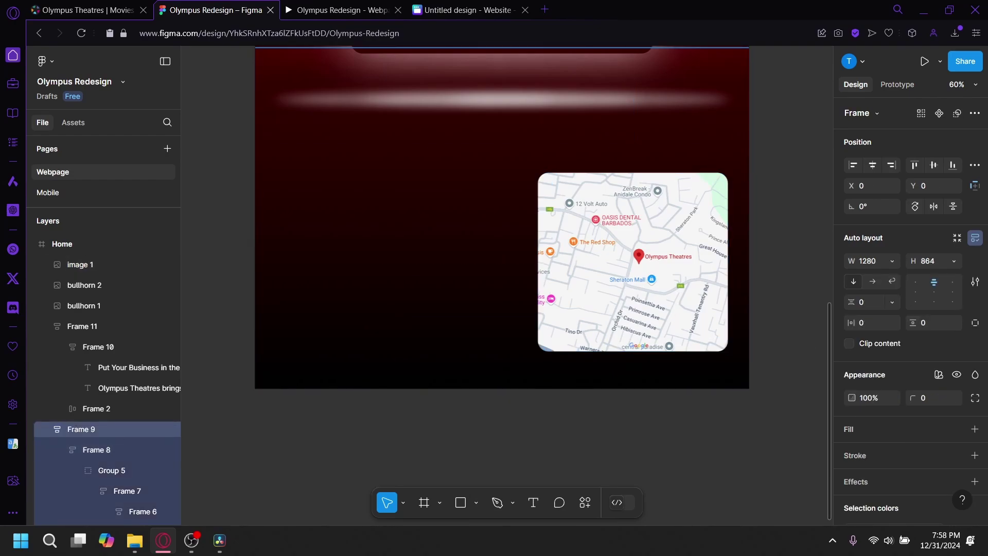
# - Move the map over the 2A2A2A rectangle, shrink it to about 353 × 405, and slightly enlarge the rectangle
pyautogui.moveTo(684, 283); pyautogui.dragTo(635, 282)
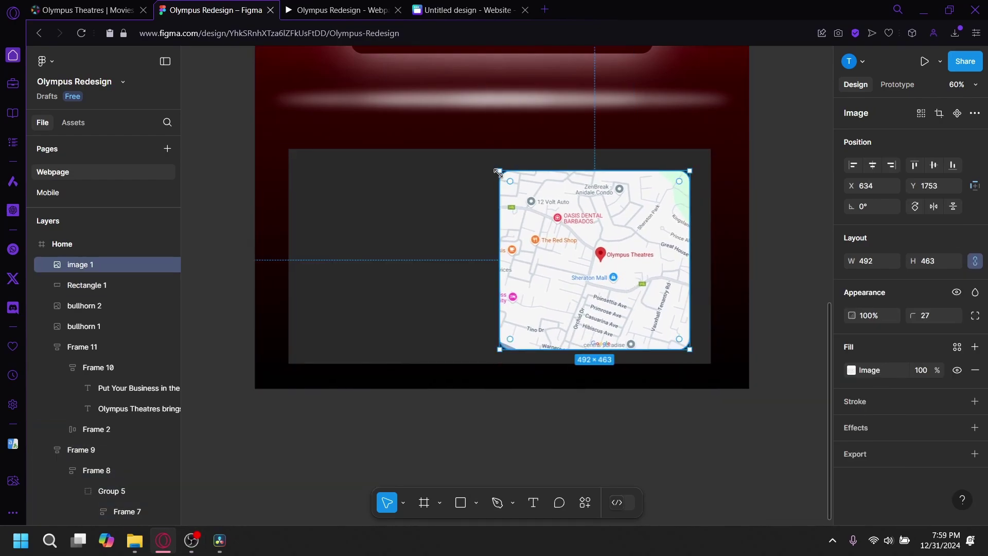
pyautogui.moveTo(498, 172); pyautogui.dragTo(553, 193)
pyautogui.click(463, 238)
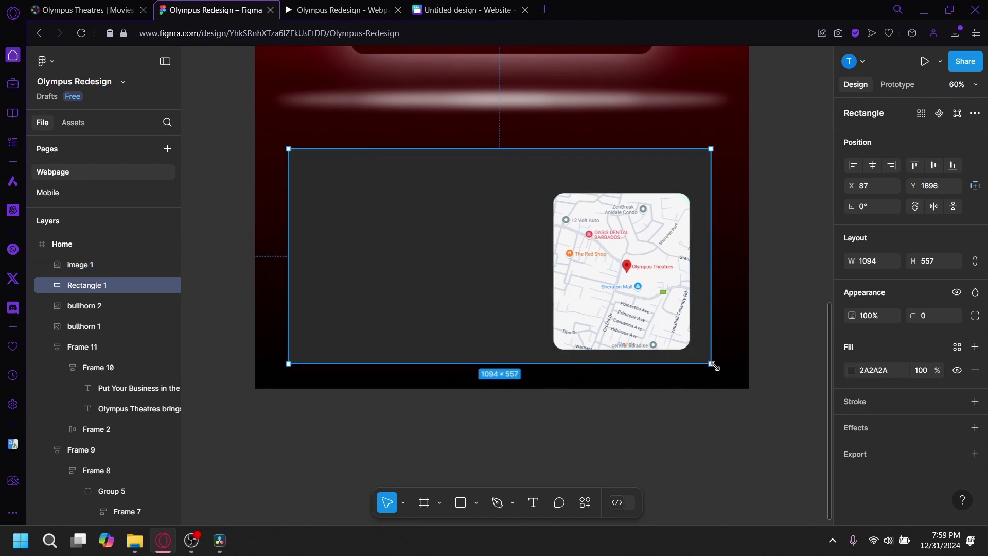
pyautogui.moveTo(714, 366); pyautogui.dragTo(718, 373)
# - Reposition the map image inside the right part of the dark rectangle, at about X 775, Y 1803
pyautogui.hotkey('shift', 'Tab')
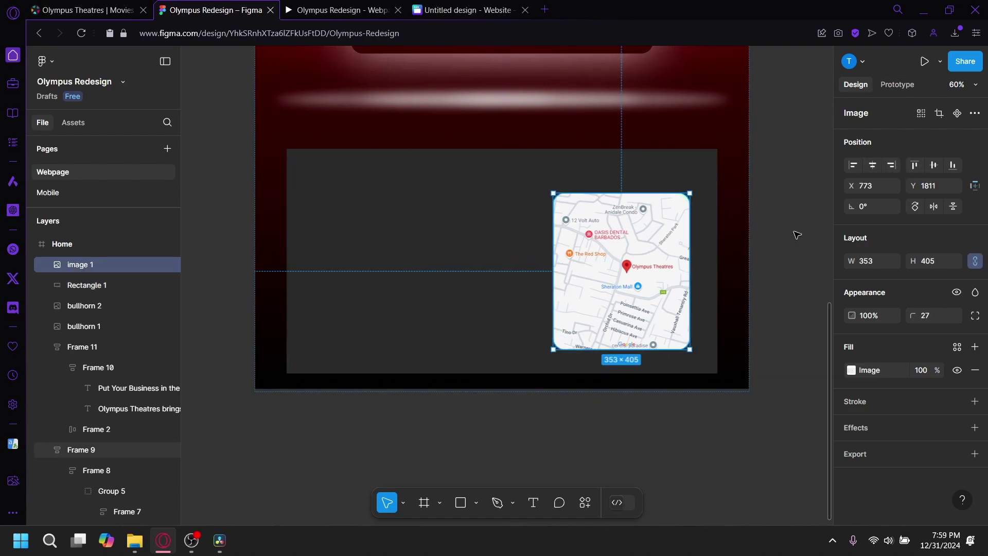
pyautogui.click(872, 165)
pyautogui.click(713, 238)
pyautogui.moveTo(505, 265); pyautogui.dragTo(623, 264)
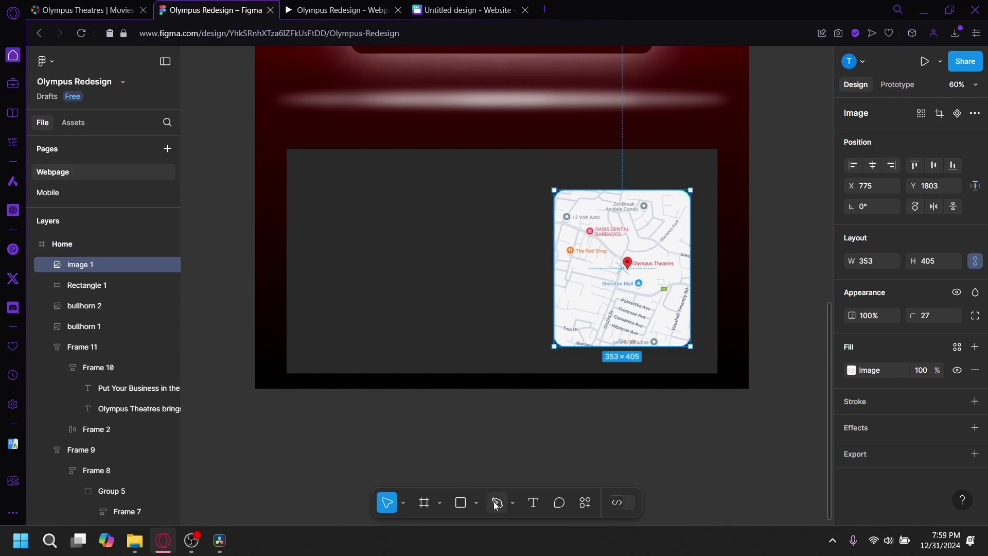
# - Add a white "Locate Us!" heading above the map, and check the mailing list form and map on the Olympus contact page
pyautogui.press('t')
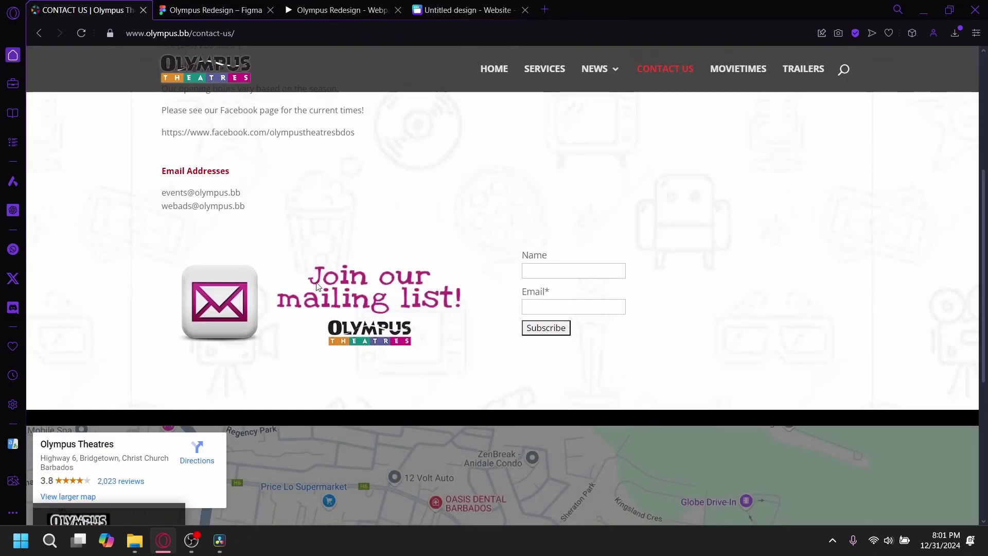
pyautogui.scroll(-5, 640, 414)
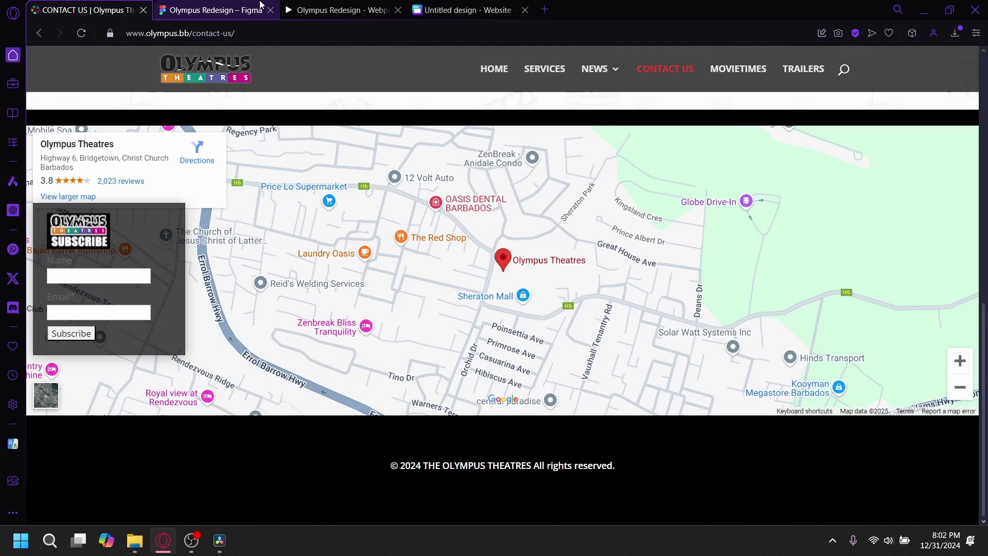
pyautogui.click(213, 10)
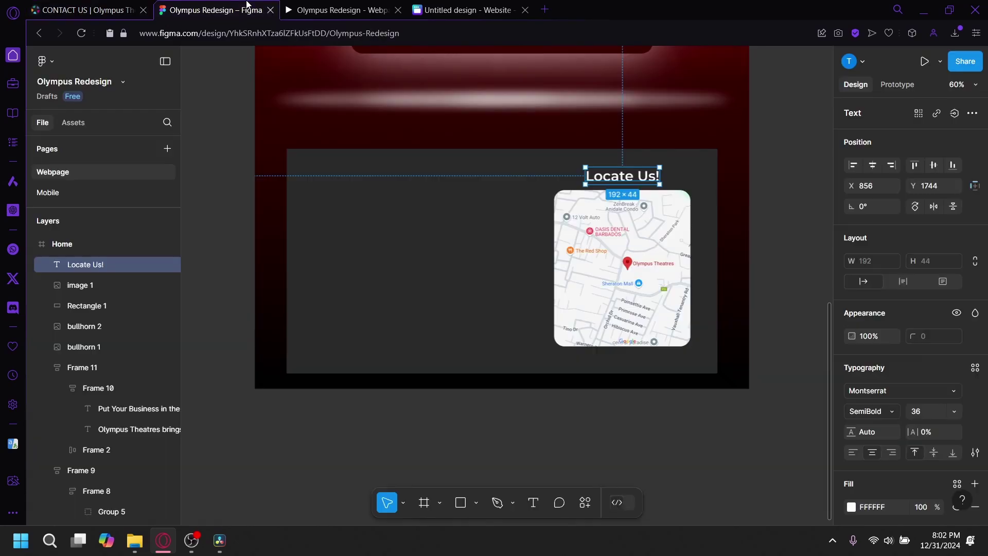
# - Duplicate the "Locate Us!" heading into the left half of the dark rectangle and change its text to "Join Our Mailing List!"
pyautogui.click(554, 228)
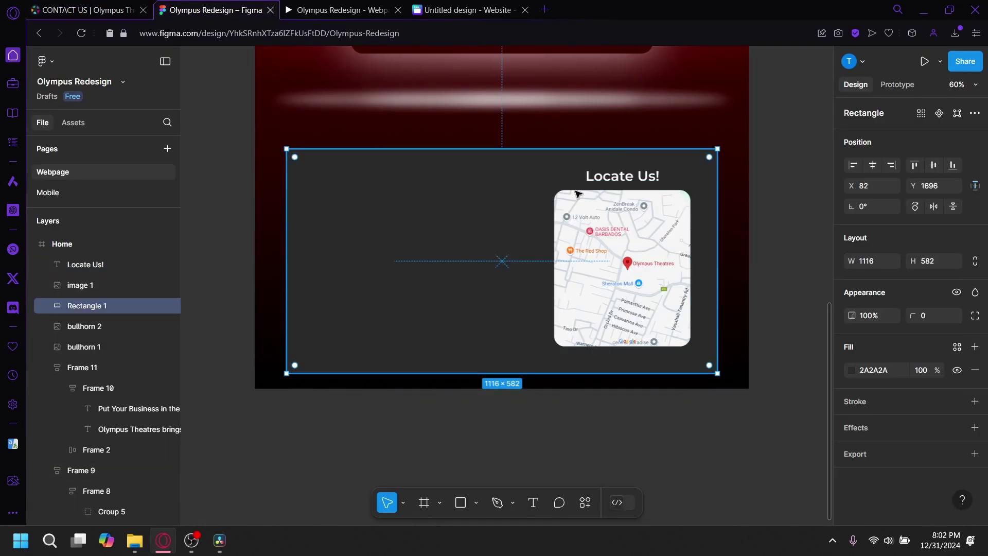
pyautogui.click(604, 178)
pyautogui.hotkey('ctrl', 'd')
pyautogui.moveTo(604, 179); pyautogui.dragTo(396, 174)
pyautogui.press('Return')
pyautogui.write('Join Our Mailing List!')
pyautogui.click(427, 205)
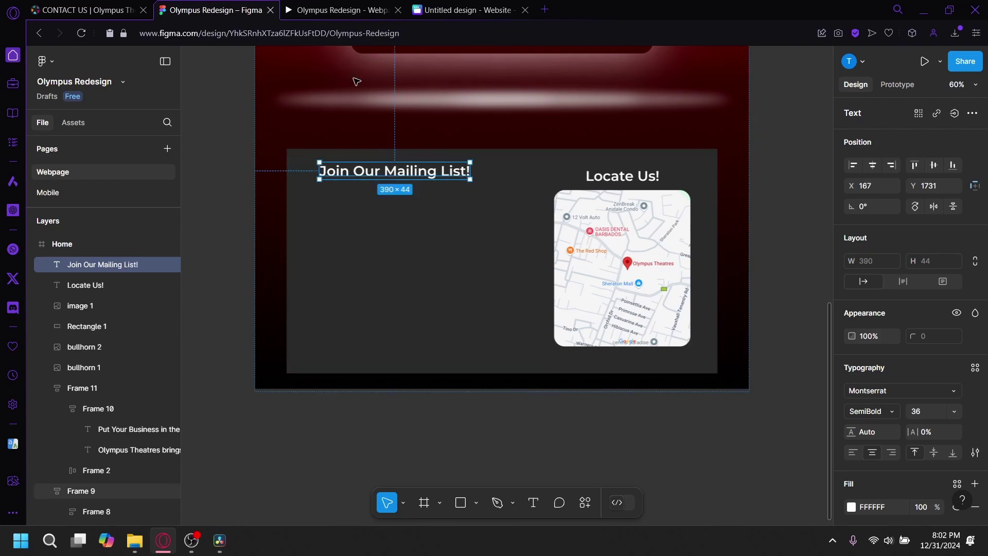
pyautogui.click(330, 206)
pyautogui.press('r')
pyautogui.moveTo(305, 186); pyautogui.dragTo(471, 224)
pyautogui.hotkey('ctrl', 'z')
# - Duplicate the dark rectangle as an input box of 499 × 63 filled with 3B3B3B, placed below the mailing list heading
pyautogui.hotkey('ctrl', 'd')
pyautogui.moveTo(464, 280); pyautogui.dragTo(481, 315)
pyautogui.moveTo(734, 408); pyautogui.dragTo(495, 208)
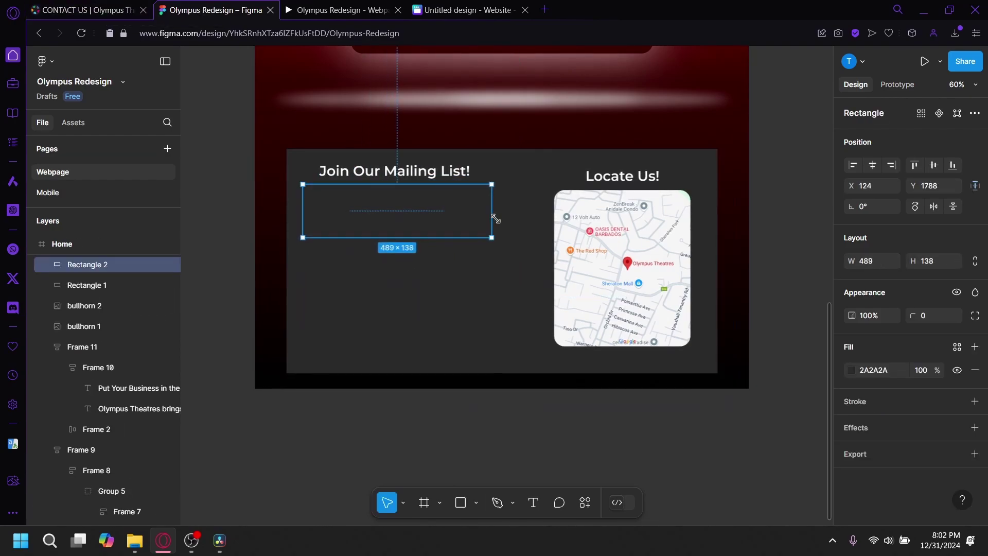
pyautogui.moveTo(438, 196); pyautogui.dragTo(449, 203)
pyautogui.click(852, 370)
pyautogui.moveTo(681, 329)
pyautogui.mouseDown()
pyautogui.moveTo(655, 284)
pyautogui.moveTo(657, 325)
pyautogui.mouseUp()
pyautogui.click(430, 280)
pyautogui.moveTo(431, 206); pyautogui.dragTo(430, 216)
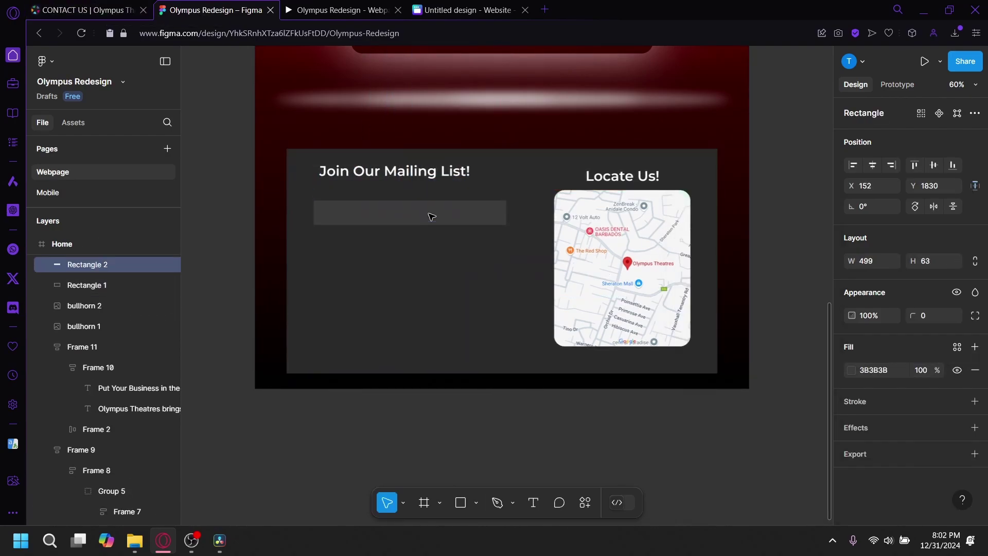
# - Duplicate the mailing list heading as a smaller, size 24 "Name" label for the input box
pyautogui.click(418, 177)
pyautogui.hotkey('ctrl', 'd')
pyautogui.doubleClick(422, 207)
pyautogui.write('Name')
pyautogui.moveTo(418, 178); pyautogui.dragTo(417, 321)
pyautogui.hotkey('ctrl', 'a')
pyautogui.click(954, 411)
pyautogui.click(927, 376)
# - Duplicate the Name label and its input box below the first pair, and change the copied label to "Email"
pyautogui.keyDown('shift'); pyautogui.click(370, 214); pyautogui.keyUp('shift')
pyautogui.hotkey('ctrl', 'd')
pyautogui.doubleClick(328, 245)
pyautogui.write('Email')
# - Create a "Subscribe" button below the Email box from copies of that box and its label, and return to the Olympus contact page
pyautogui.click(415, 271)
pyautogui.hotkey('ctrl', 'd')
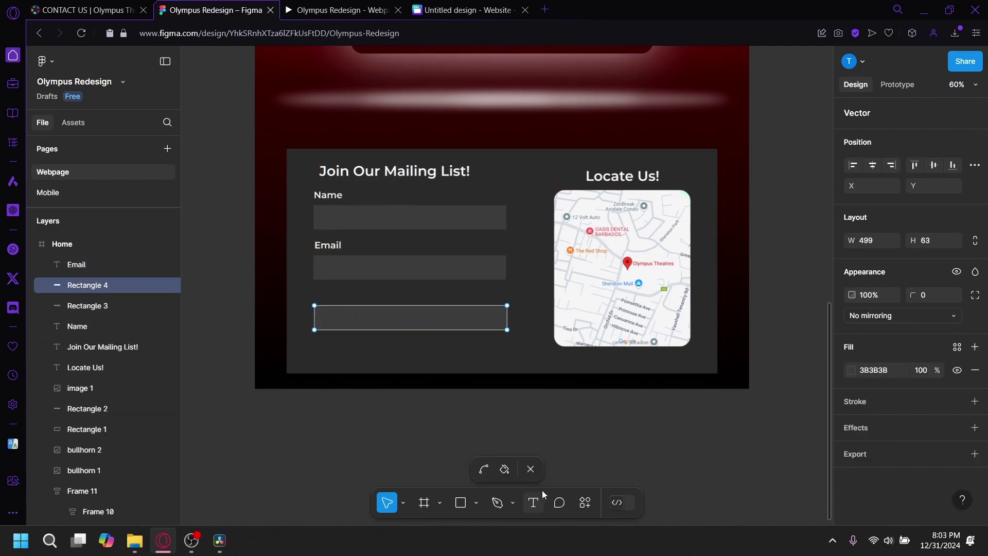
pyautogui.click(330, 245)
pyautogui.hotkey('ctrl', 'd')
pyautogui.moveTo(330, 245); pyautogui.dragTo(413, 318)
pyautogui.doubleClick(415, 319)
pyautogui.write('Subscribe')
pyautogui.press('Escape')
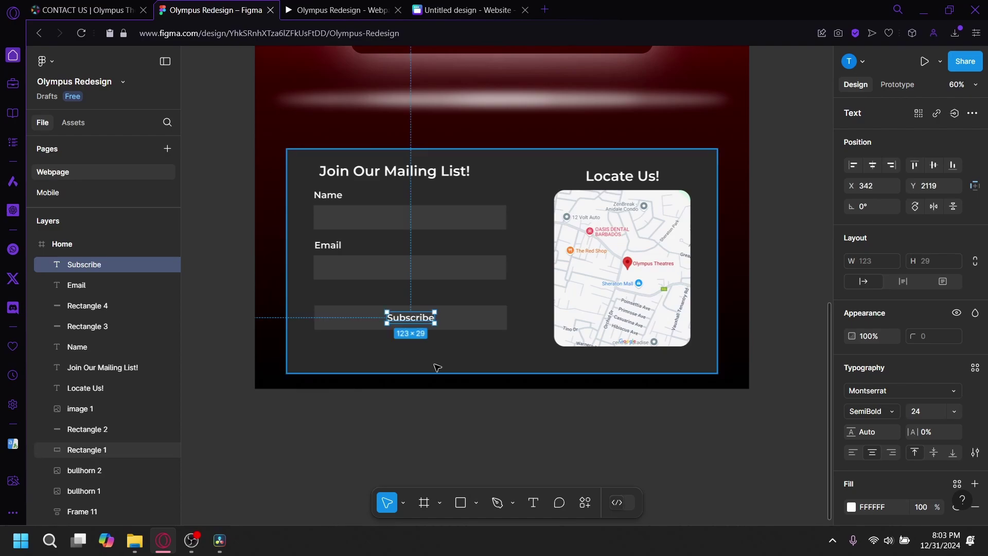
pyautogui.click(541, 309)
pyautogui.hotkey('ctrl', 'shift', 'Tab')
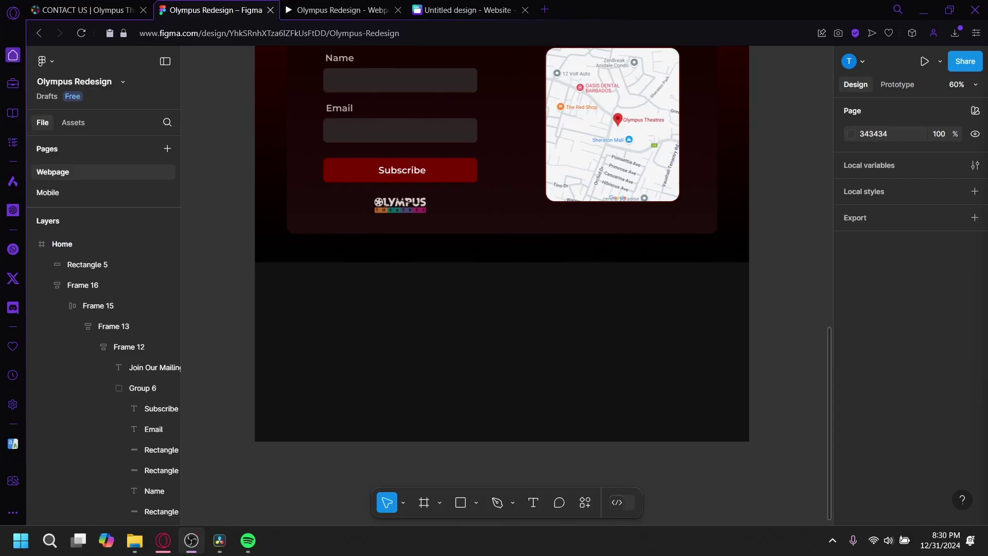
# - Copy the Olympus logo from the mailing list form into the footer's upper-left corner and enlarge it to 243 × 69
pyautogui.doubleClick(401, 213)
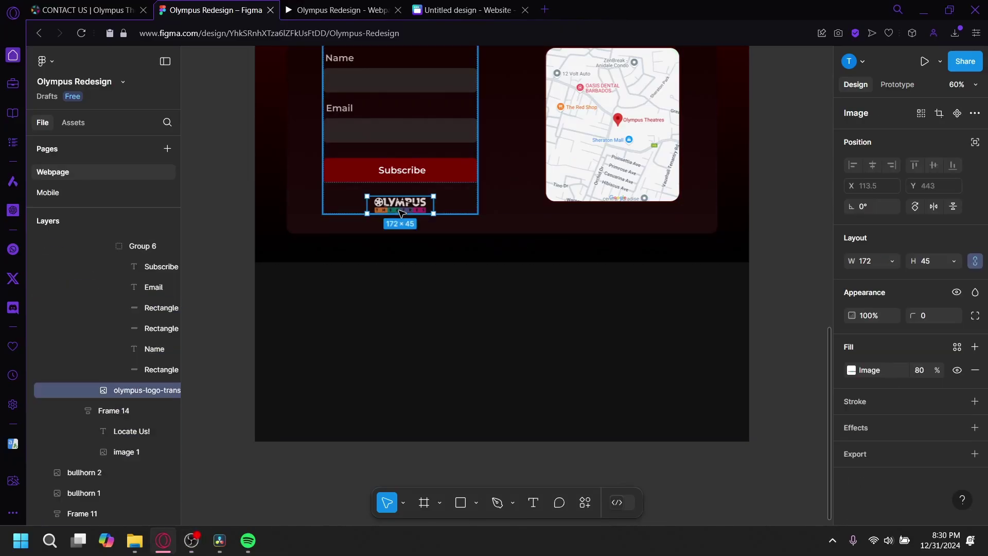
pyautogui.click(414, 335)
pyautogui.hotkey('ctrl', 'v')
pyautogui.moveTo(499, 293); pyautogui.dragTo(365, 301)
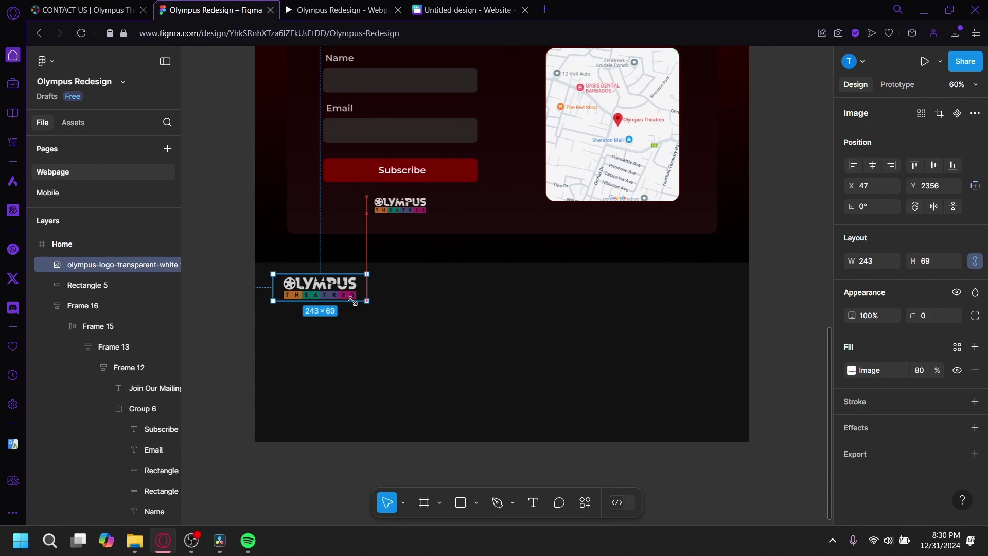
# - Add the tagline "Bringing STories to Life" in white size 24 text directly below the footer logo
pyautogui.click(426, 183)
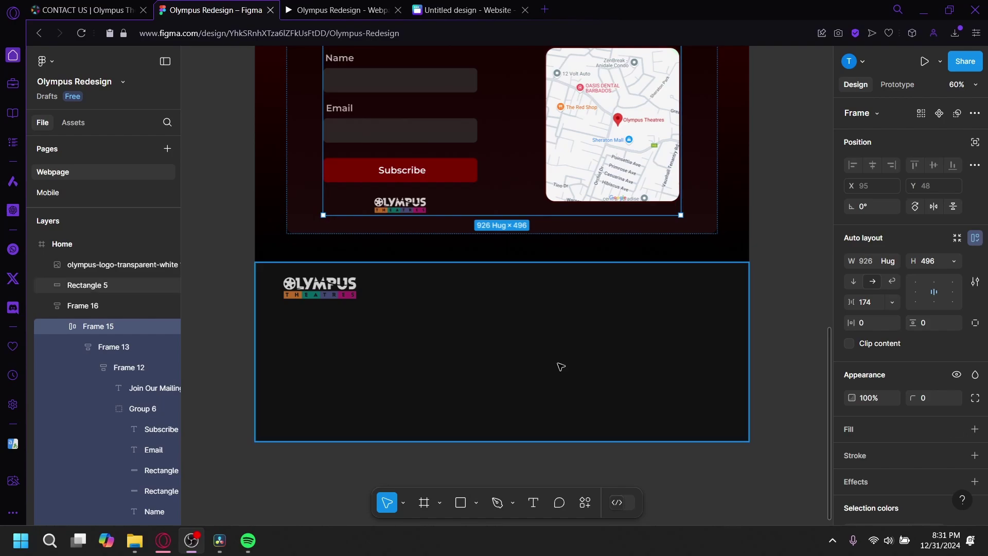
pyautogui.click(530, 503)
pyautogui.click(289, 305)
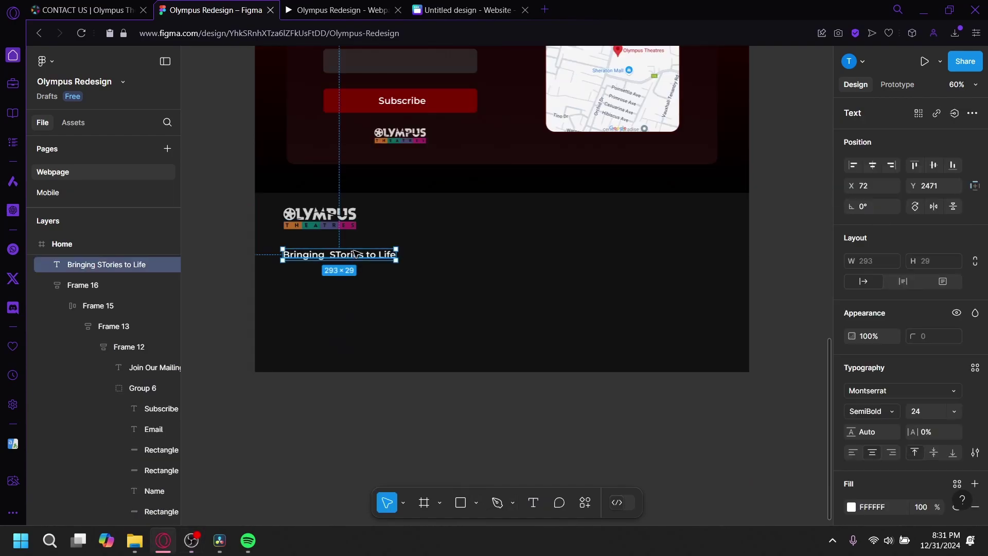
pyautogui.moveTo(352, 254); pyautogui.dragTo(357, 249)
# - Make a separate copy of the "Locate Us!" map image outside the Home frame, below the footer
pyautogui.click(619, 115)
pyautogui.scroll(1, 618, 114)
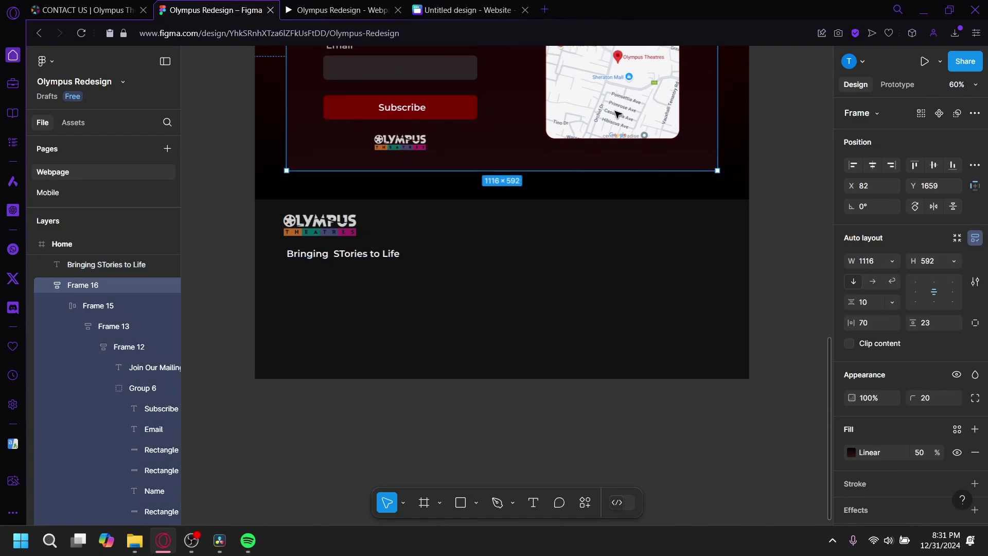
pyautogui.scroll(5, 618, 115)
pyautogui.click(633, 214)
pyautogui.scroll(-10, 368, 192)
pyautogui.hotkey('ctrl', 'x')
pyautogui.hotkey('ctrl', 'v')
pyautogui.scroll(1, 546, 366)
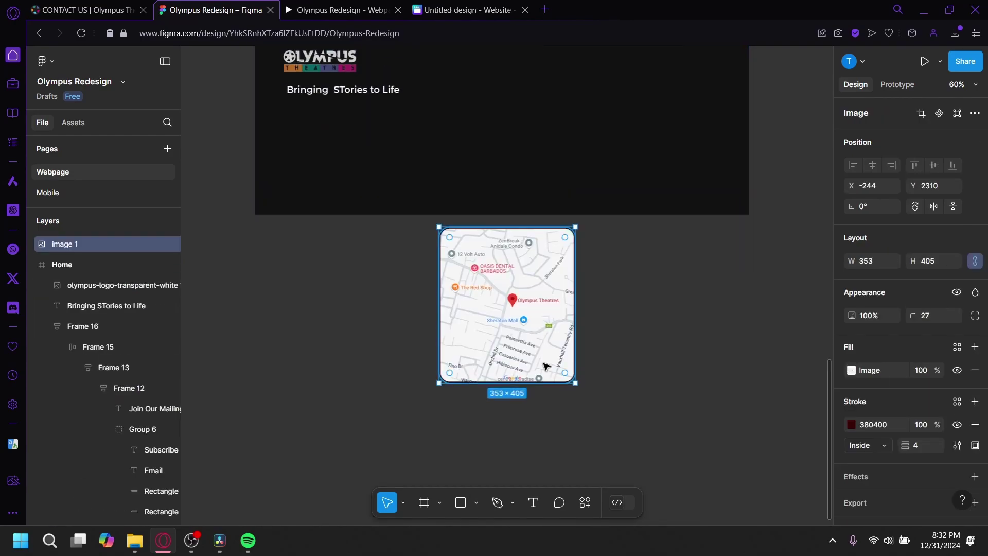
# - Move the map copy into the footer below the tagline and shrink it to a landscape shape that fits there
pyautogui.scroll(2, 545, 366)
pyautogui.moveTo(545, 366); pyautogui.dragTo(389, 241)
pyautogui.moveTo(415, 342); pyautogui.dragTo(404, 276)
pyautogui.click(427, 296)
pyautogui.scroll(1, 427, 319)
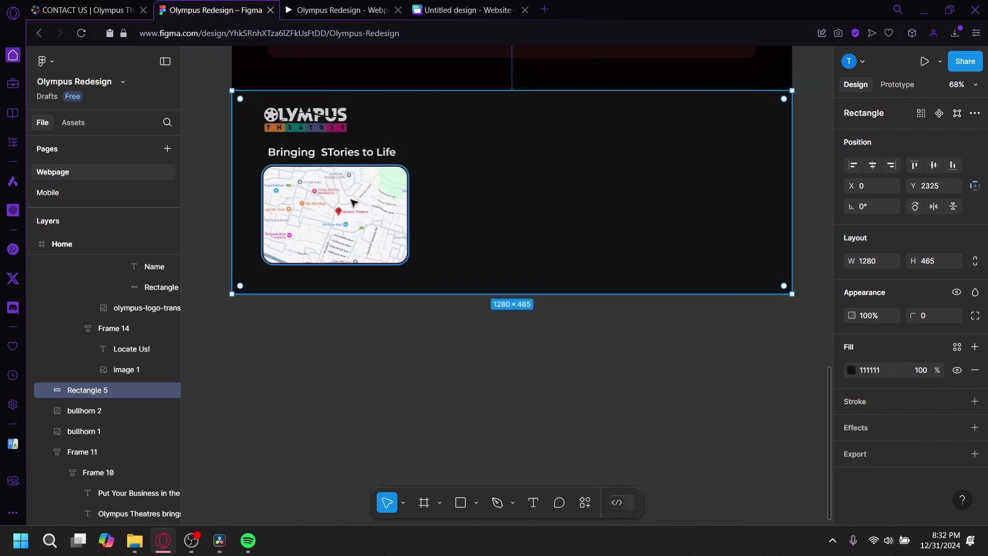
# - Align the footer map and tagline with the logo's left edge, and shift the tagline to X 69, Y 2445
pyautogui.click(353, 203)
pyautogui.keyDown('shift'); pyautogui.click(330, 151); pyautogui.keyUp('shift')
pyautogui.keyDown('shift'); pyautogui.click(305, 120); pyautogui.keyUp('shift')
pyautogui.moveTo(349, 155)
pyautogui.mouseDown()
pyautogui.moveTo(331, 150)
pyautogui.moveTo(344, 152)
pyautogui.mouseUp()
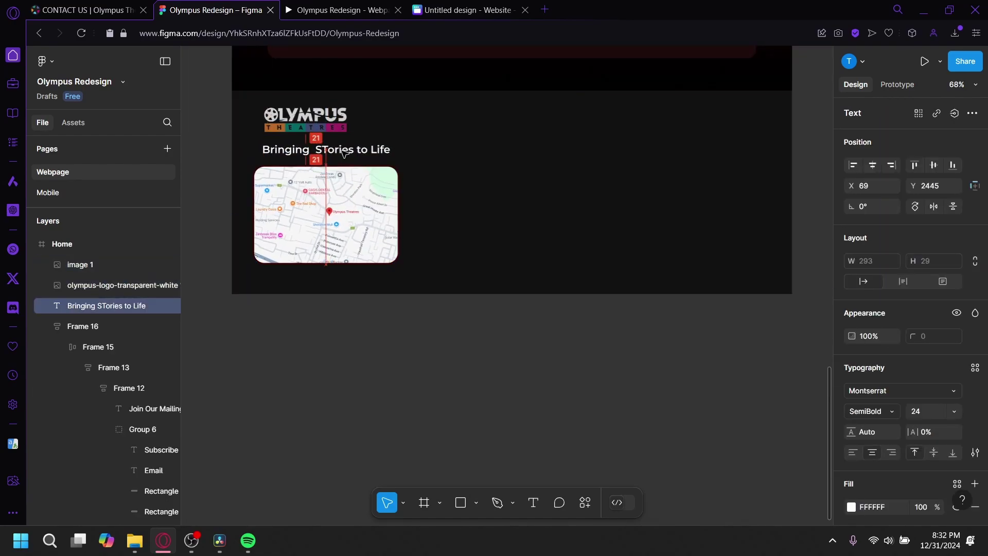
# - Trim the footer map's left edge inward to line up with the tagline and the visible logo
pyautogui.moveTo(331, 118); pyautogui.dragTo(347, 118)
pyautogui.hotkey('ctrl', 'z')
pyautogui.click(303, 196)
pyautogui.moveTo(254, 216); pyautogui.dragTo(263, 216)
pyautogui.click(306, 343)
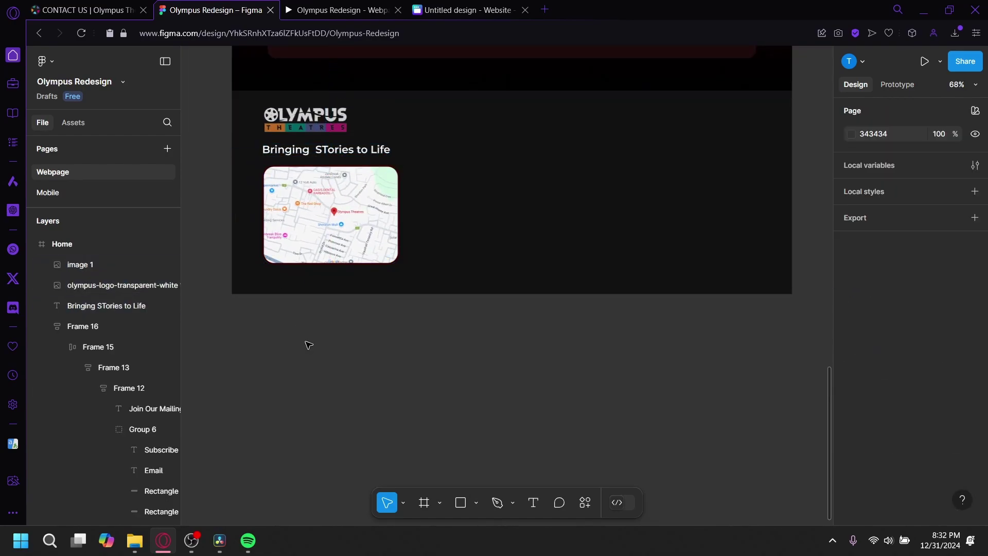
pyautogui.click(335, 118)
pyautogui.moveTo(359, 105); pyautogui.dragTo(384, 97)
pyautogui.hotkey('ctrl', 'z')
# - Extend the footer logo's right edge toward the end of the tagline
pyautogui.click(376, 150)
pyautogui.click(344, 126)
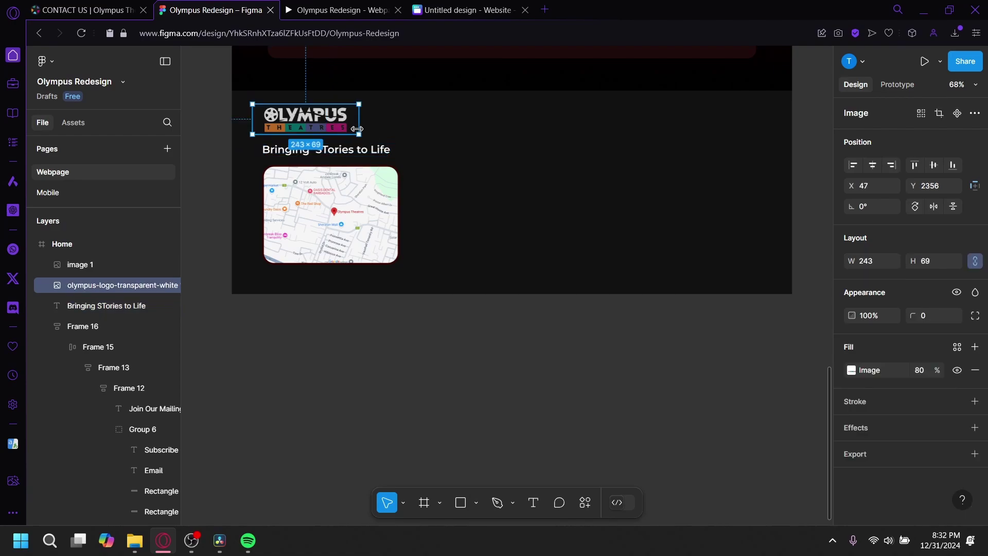
pyautogui.moveTo(357, 129); pyautogui.dragTo(379, 130)
pyautogui.click(386, 152)
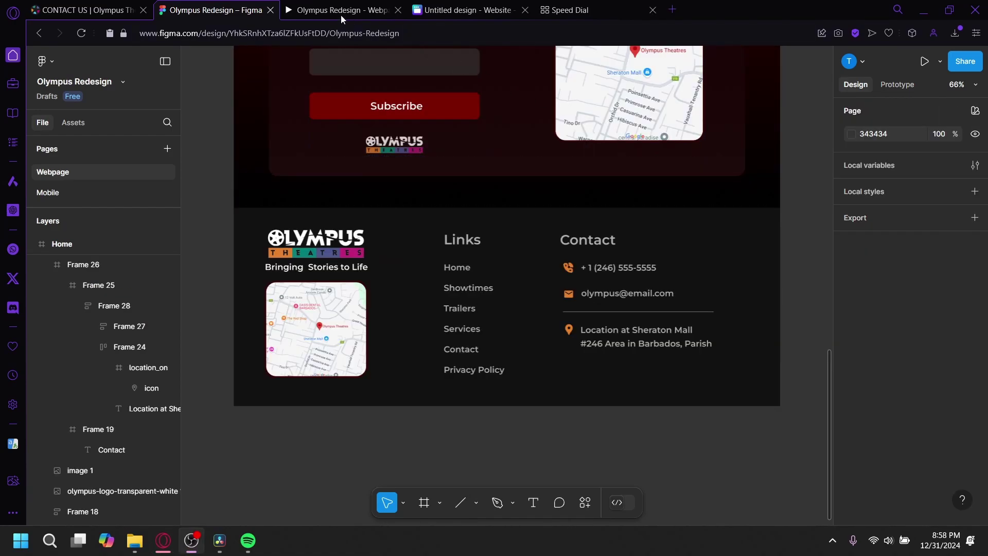
# - Open the prototype preview and look through the home page from the hero to the mailing list section and footer
pyautogui.click(340, 13)
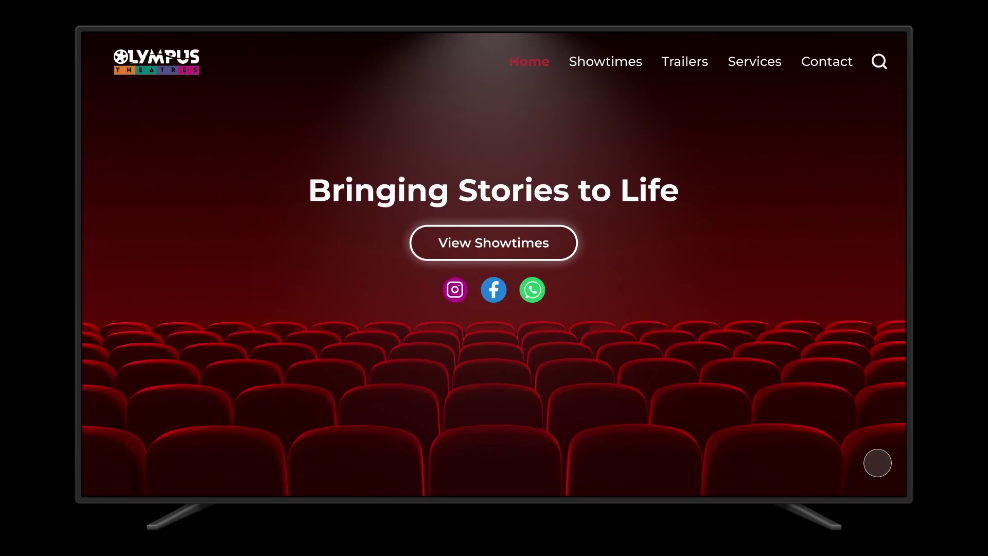
pyautogui.moveTo(878, 463); pyautogui.dragTo(856, 287)
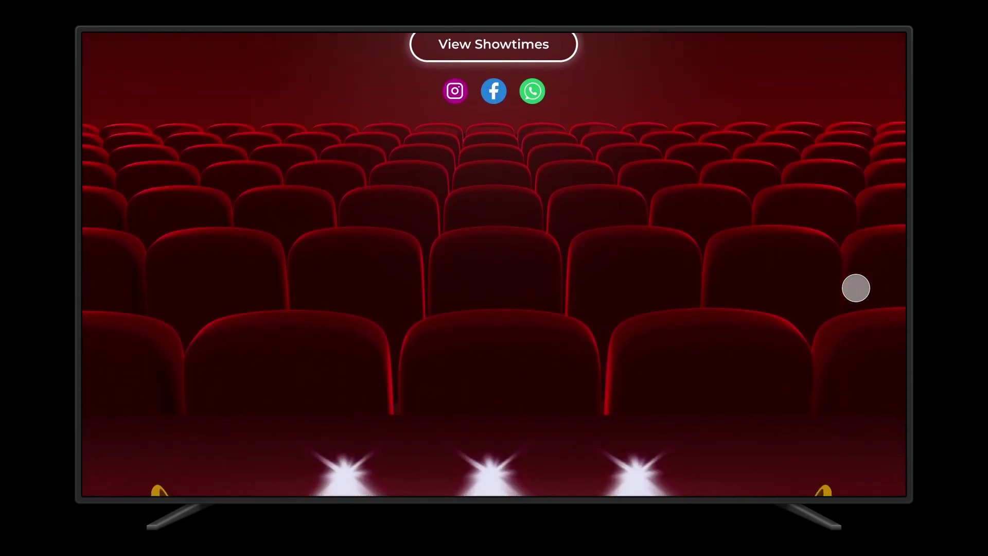
pyautogui.moveTo(867, 454); pyautogui.dragTo(860, 262)
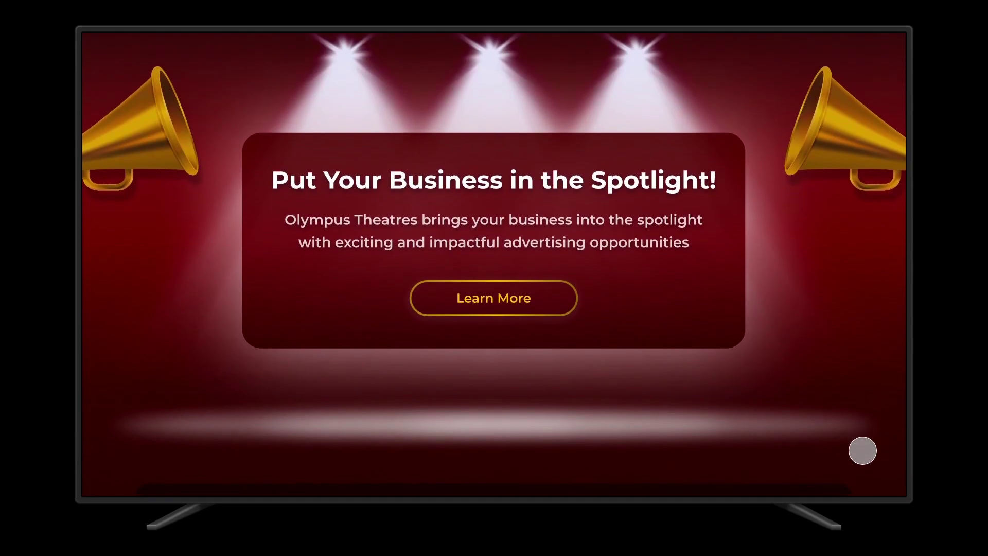
pyautogui.moveTo(863, 450); pyautogui.dragTo(832, 262)
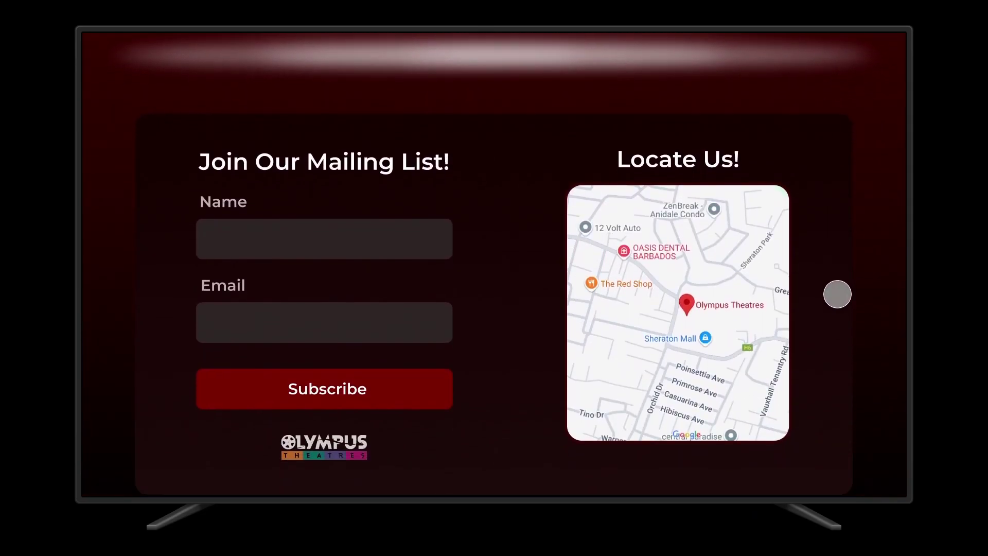
pyautogui.moveTo(863, 426); pyautogui.dragTo(856, 251)
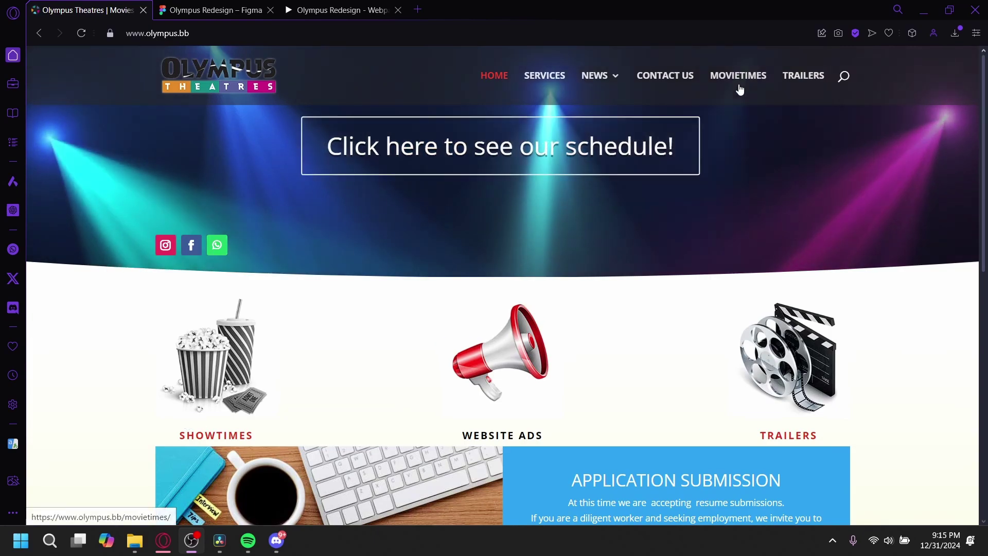
# - Open the schedule from the current Olympus website's Movietimes page and reload it several times
pyautogui.click(739, 88)
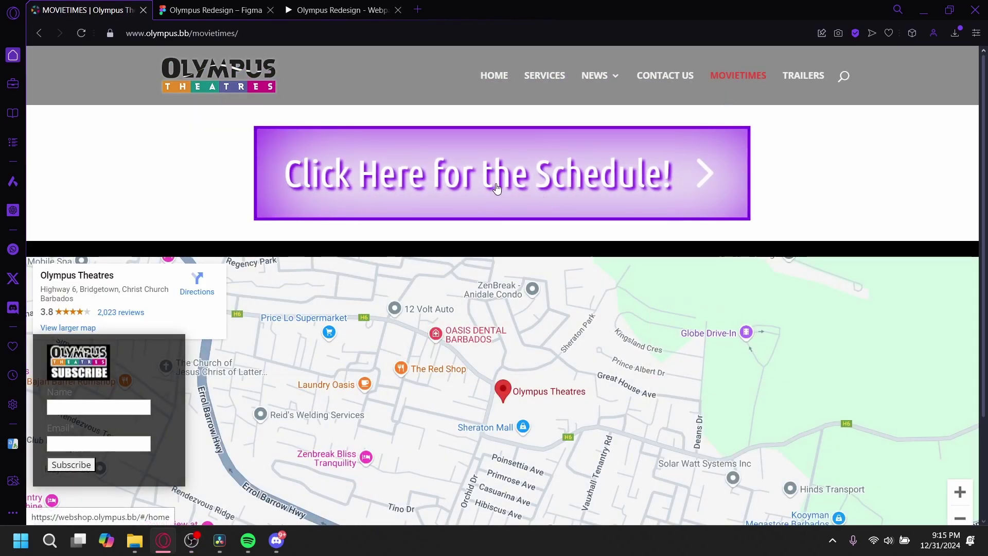
pyautogui.click(497, 189)
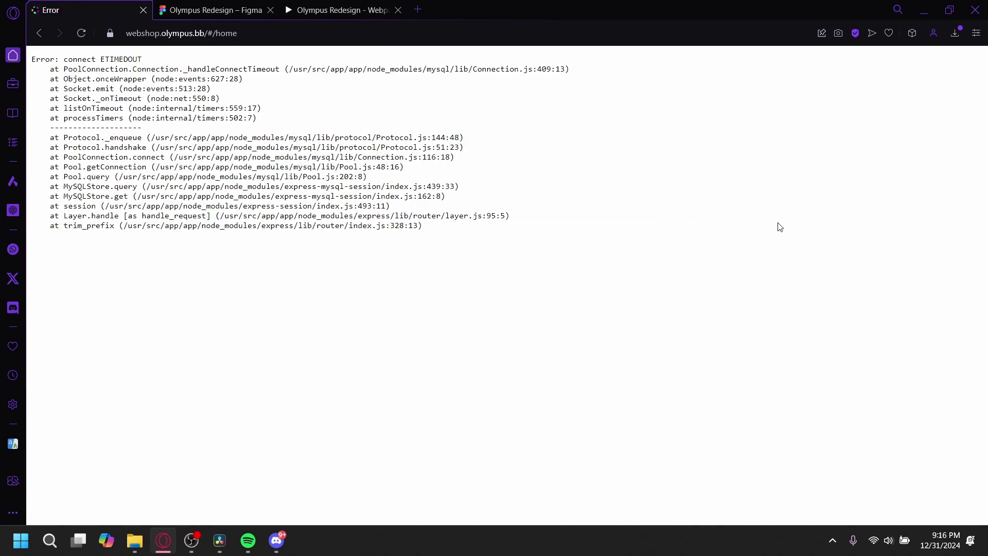
pyautogui.click(81, 33)
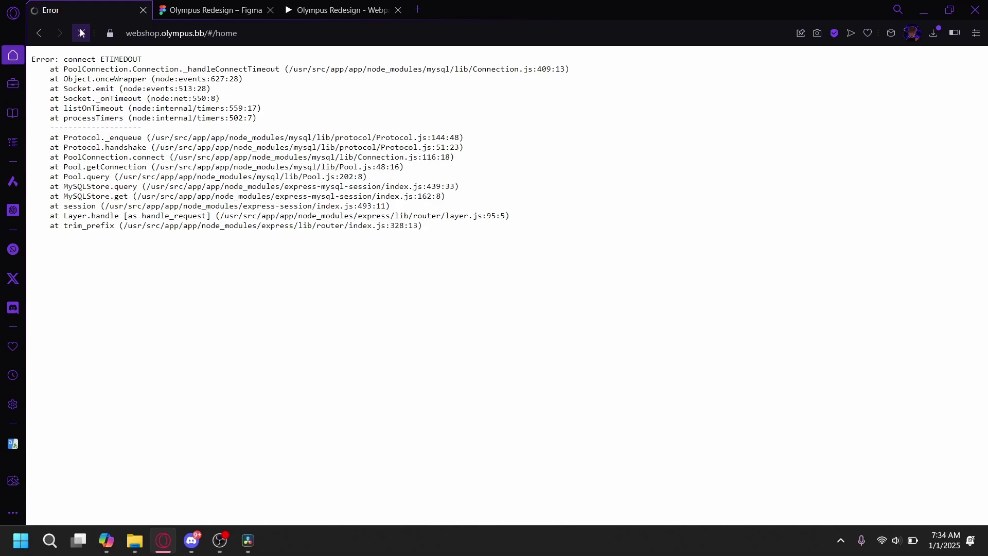
pyautogui.click(81, 33)
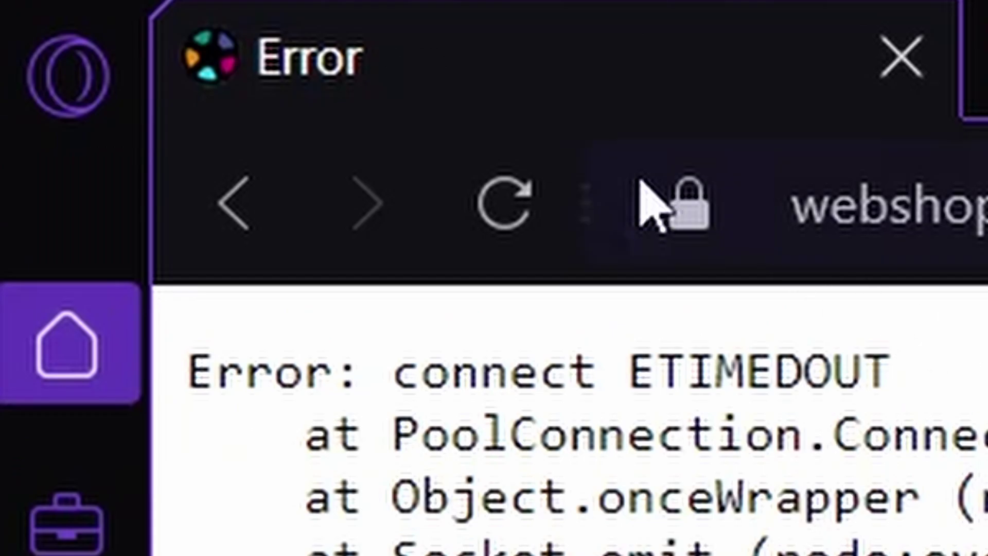
pyautogui.click(157, 46)
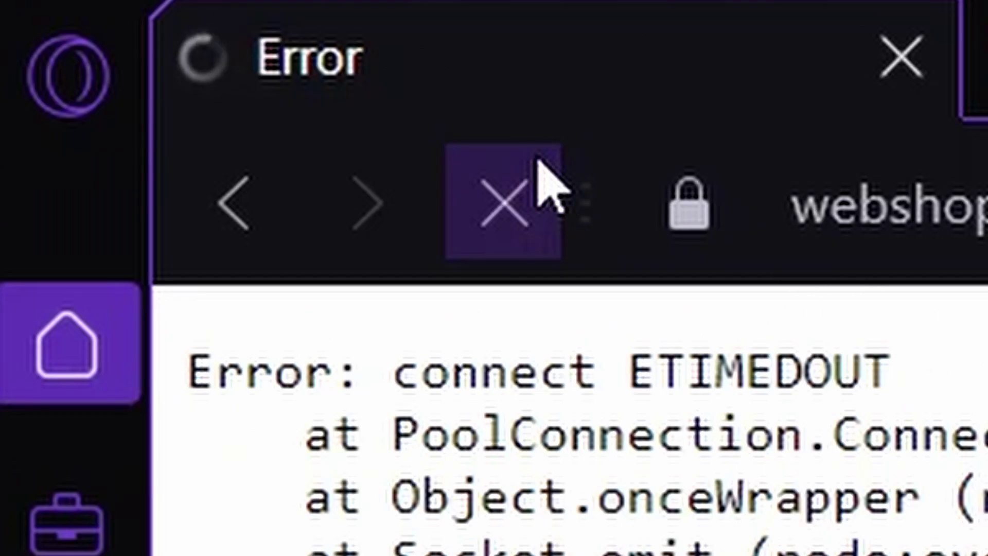
pyautogui.click(538, 163)
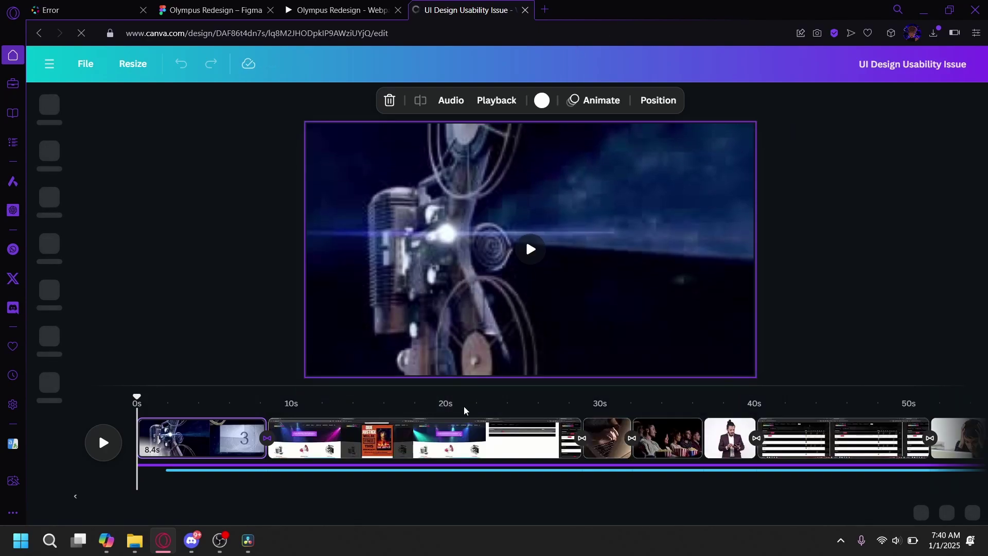
# - In Canva, select the schedule page clip at 0:43 of UI Design Usability Issue and open the page selection for an MP4 download
pyautogui.click(815, 405)
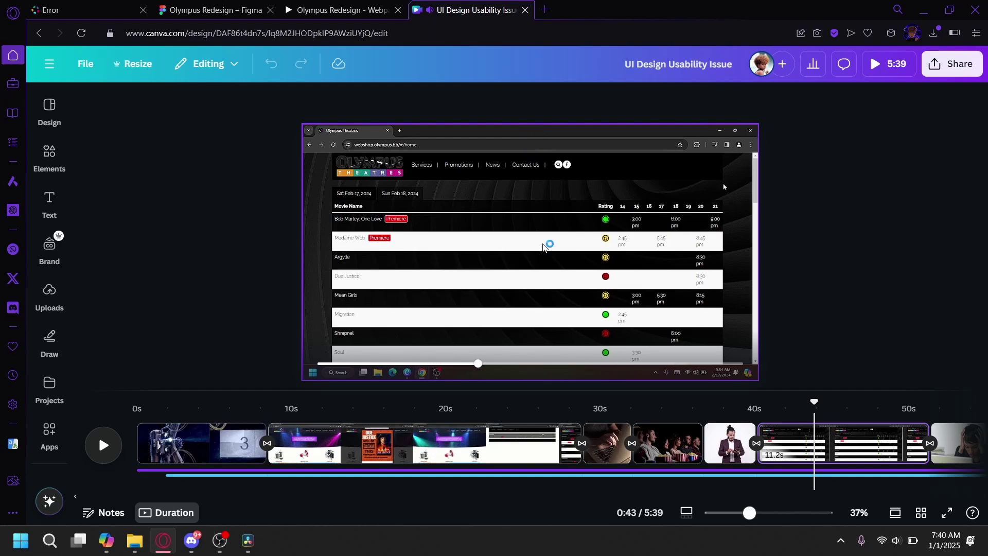
pyautogui.click(736, 217)
pyautogui.click(953, 63)
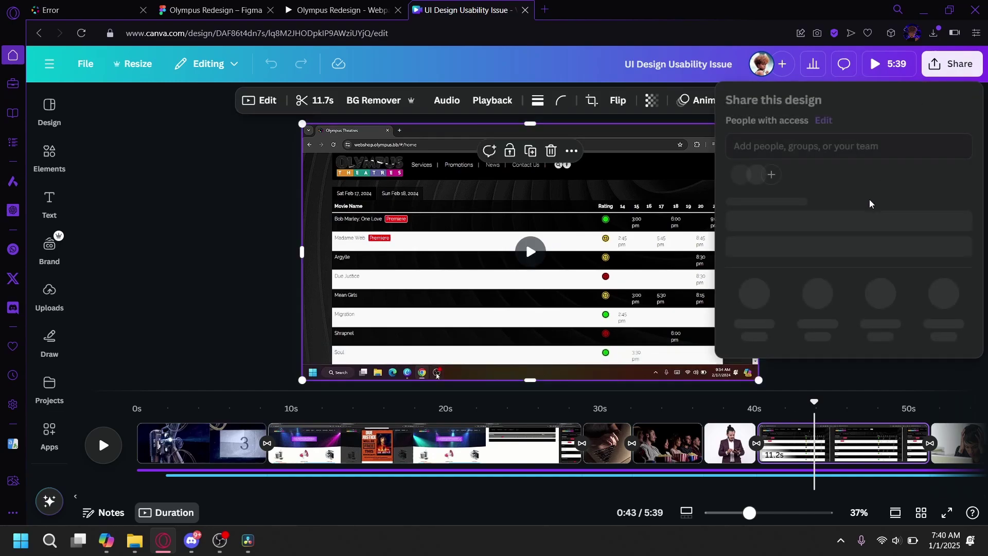
pyautogui.click(755, 314)
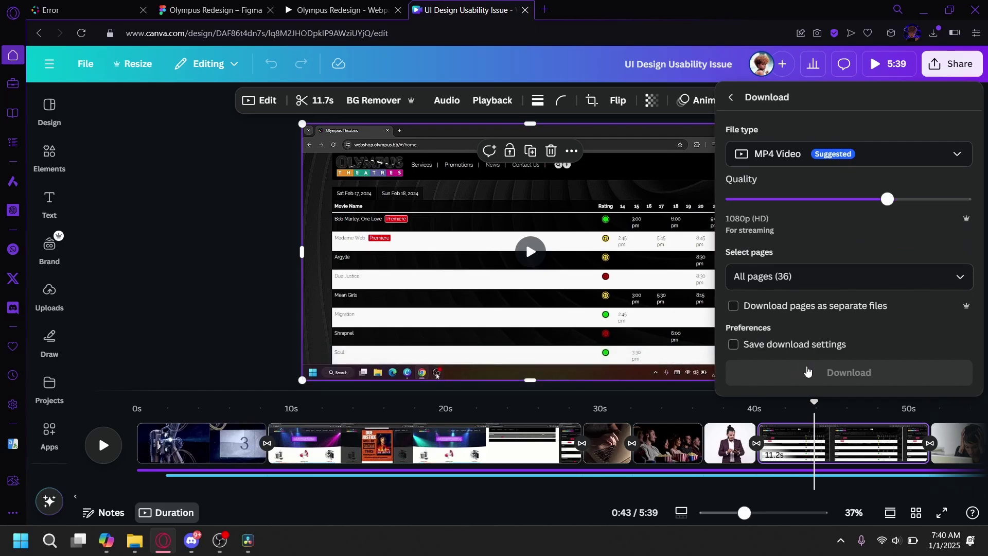
pyautogui.click(799, 278)
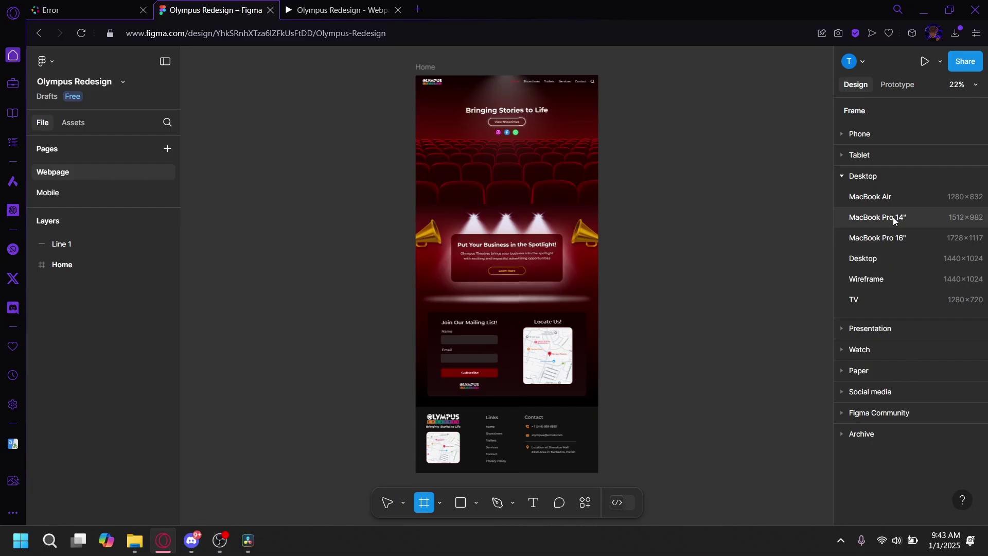
# - In Figma, add a 1280 × 720 TV frame beside the Home frame and name it Showtimes
pyautogui.click(855, 298)
pyautogui.hotkey('shift', 'Left')
pyautogui.hotkey('shift', 'Left')
pyautogui.hotkey('shift', 'Left')
pyautogui.hotkey('shift', 'Left')
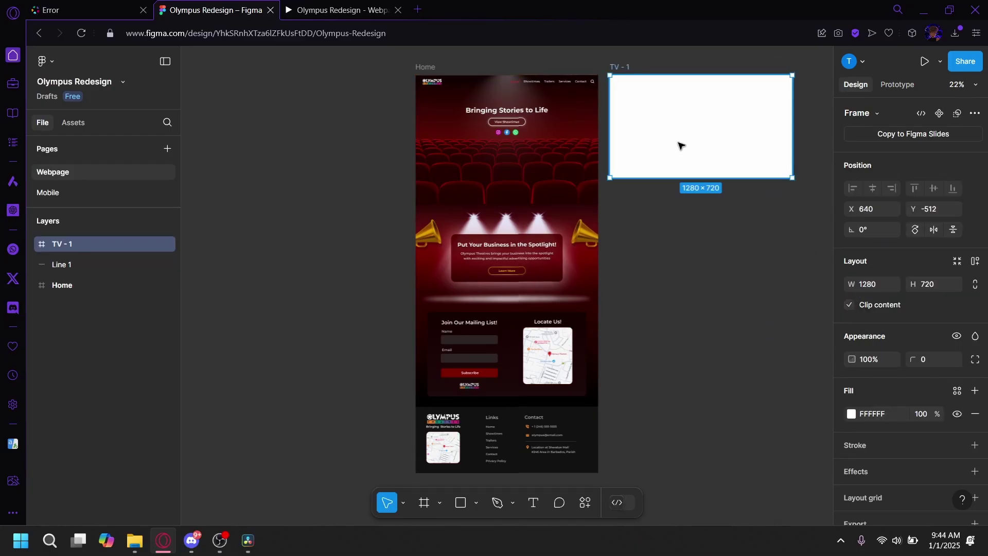
pyautogui.doubleClick(629, 68)
pyautogui.write('Showtimes')
pyautogui.press('Return')
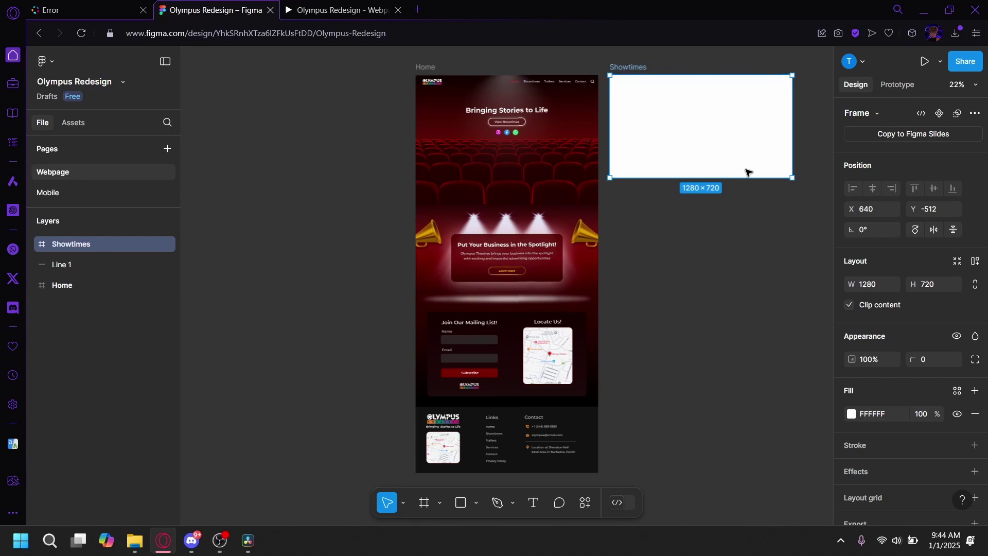
# - Paste the copied header section with its spotlight background into the Showtimes frame
pyautogui.click(749, 225)
pyautogui.scroll(5, 749, 225)
pyautogui.scroll(3, 749, 225)
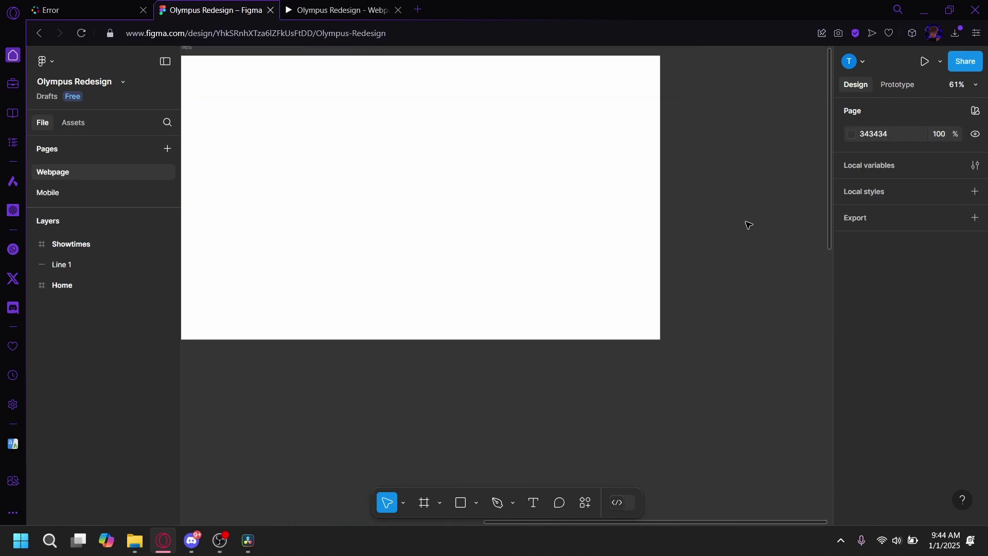
pyautogui.hscroll(-3, 747, 223)
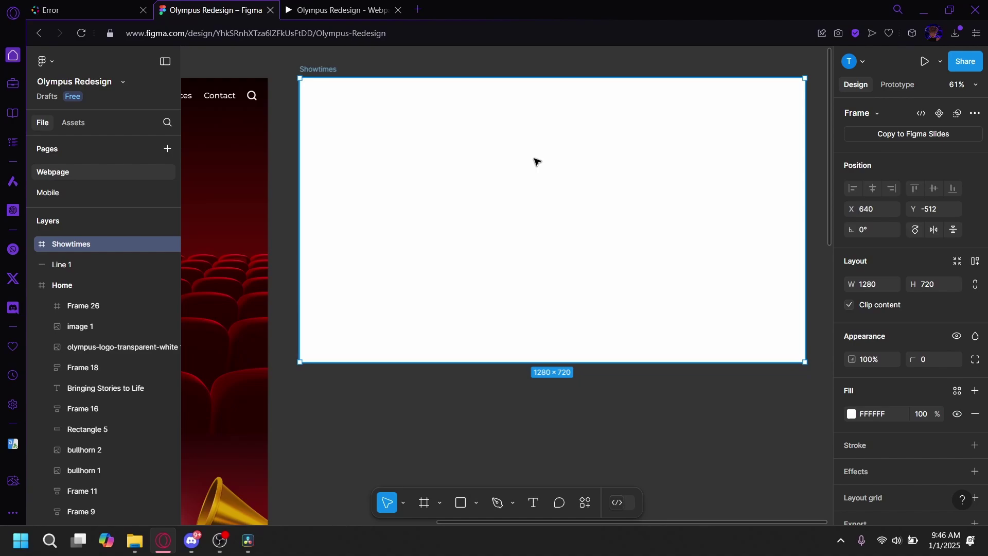
pyautogui.hotkey('ctrl', 'v')
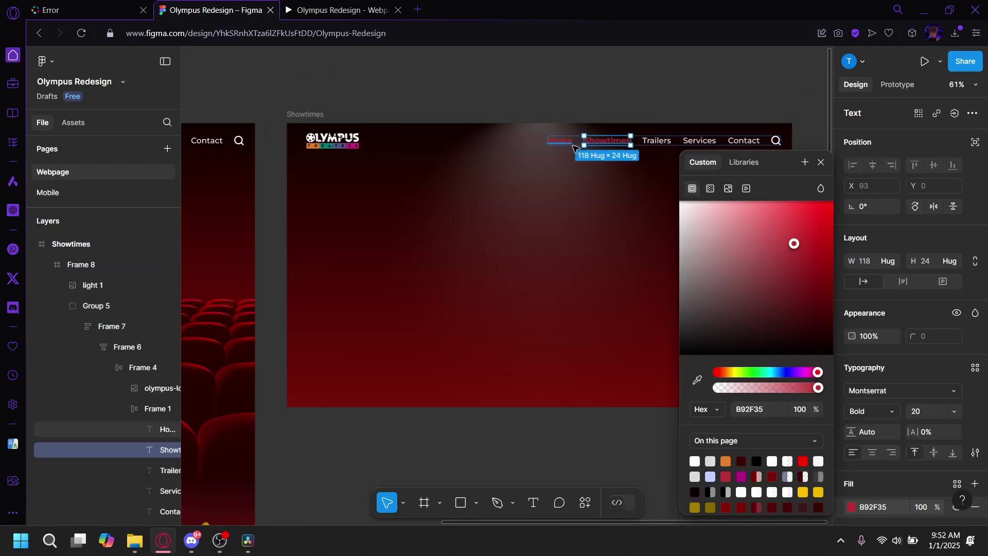
# - Recolor the Home link in the Showtimes header to white (FFFFFF)
pyautogui.click(573, 145)
pyautogui.click(851, 509)
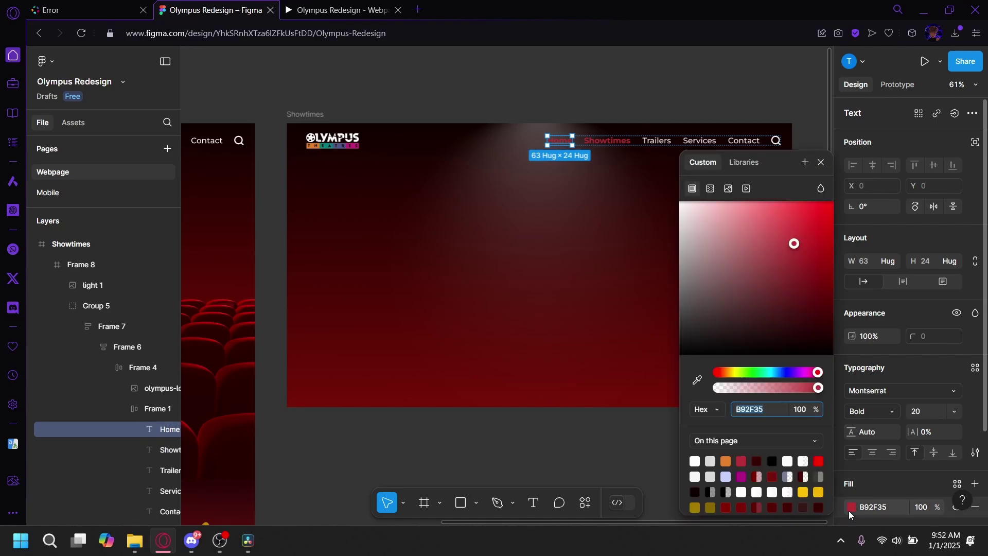
pyautogui.moveTo(726, 237); pyautogui.dragTo(640, 179)
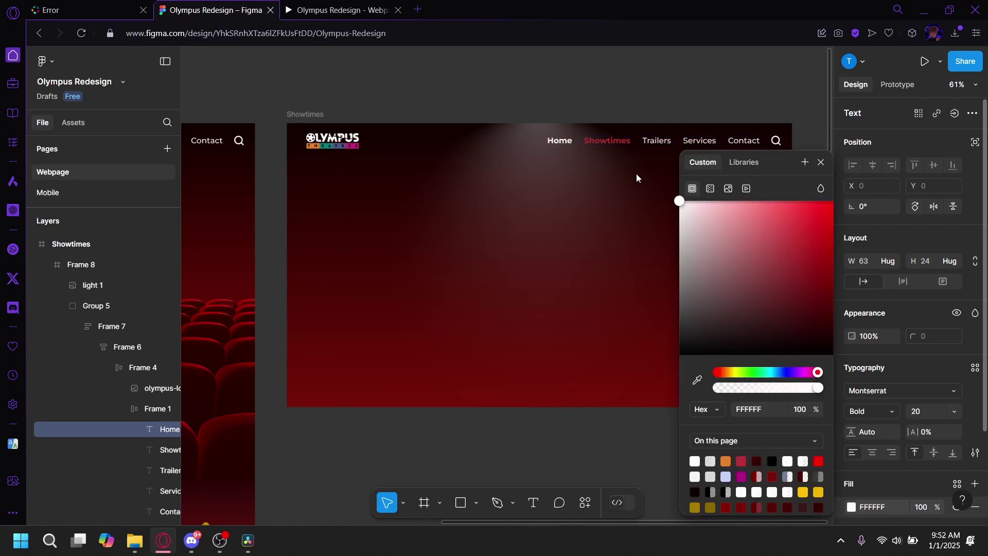
# - Draw a large content panel about 1169 px wide below the Showtimes header and darken its fill to near black
pyautogui.press('r')
pyautogui.scroll(3, 637, 178)
pyautogui.moveTo(311, 483)
pyautogui.mouseDown()
pyautogui.moveTo(771, 250)
pyautogui.moveTo(772, 267)
pyautogui.mouseUp()
pyautogui.click(851, 370)
pyautogui.moveTo(681, 229); pyautogui.dragTo(673, 313)
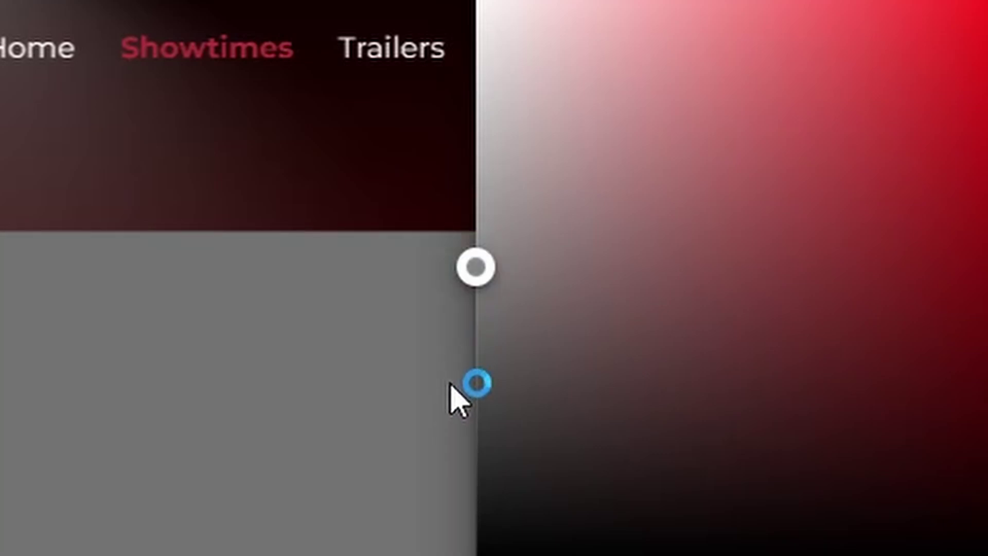
pyautogui.moveTo(450, 384); pyautogui.dragTo(451, 553)
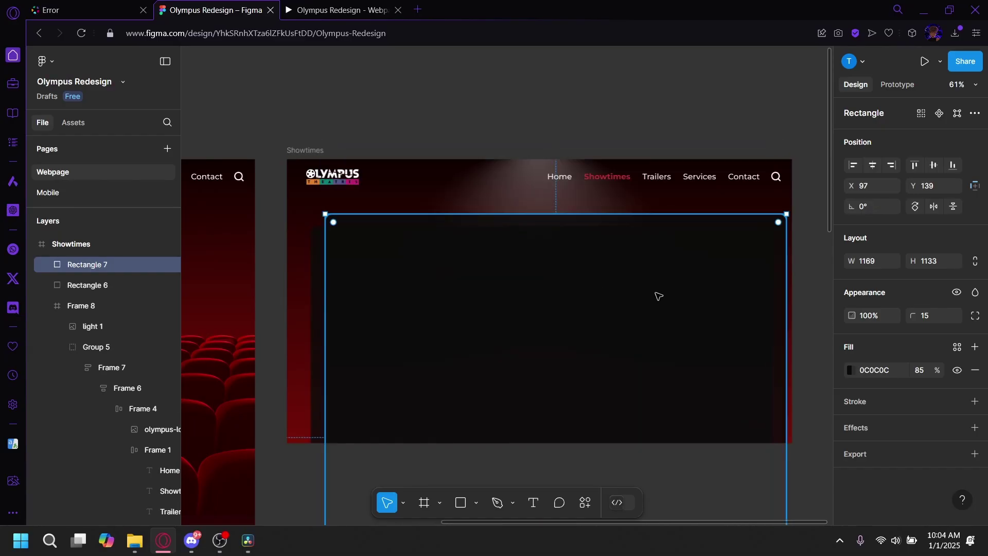
# - Draw a small rectangle as a date tab on top of the content panel's upper-left corner
pyautogui.click(476, 503)
pyautogui.click(489, 377)
pyautogui.moveTo(298, 192)
pyautogui.mouseDown()
pyautogui.moveTo(368, 216)
pyautogui.moveTo(337, 219)
pyautogui.mouseUp()
pyautogui.scroll(3, 119, 325)
pyautogui.click(345, 236)
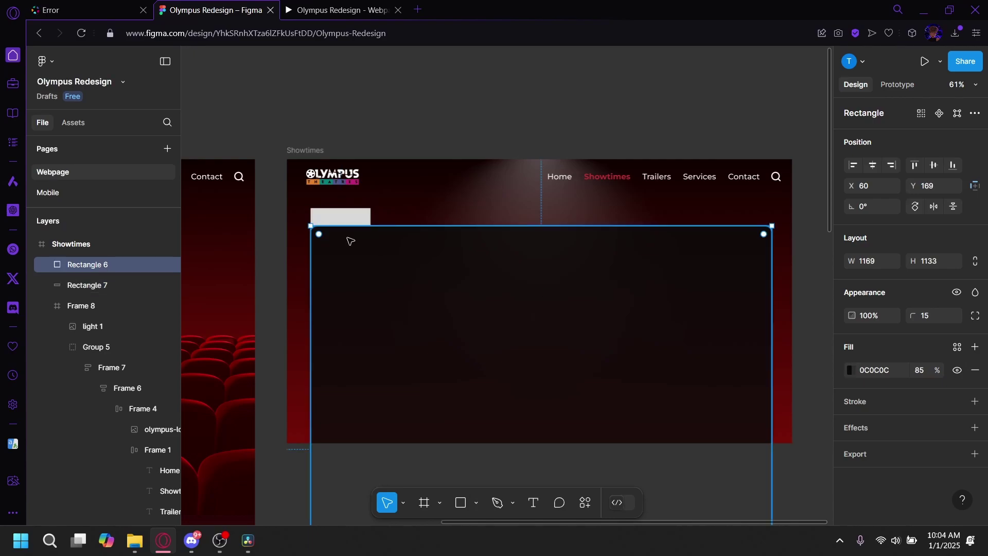
pyautogui.doubleClick(766, 237)
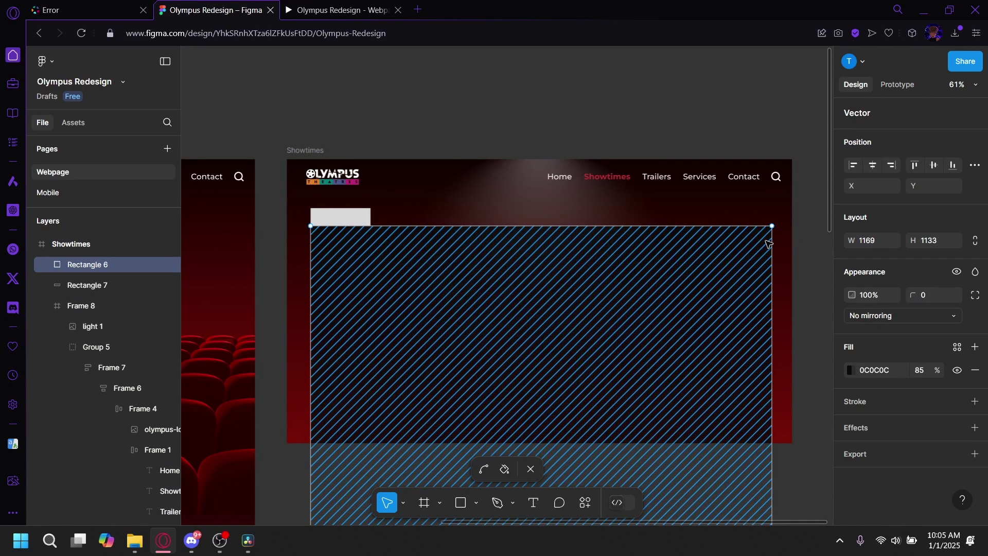
pyautogui.doubleClick(783, 247)
# - Set the date tab's fill to the panel's color 0C0C0C with 80% opacity
pyautogui.click(340, 217)
pyautogui.click(850, 370)
pyautogui.click(710, 492)
pyautogui.click(643, 412)
pyautogui.click(850, 370)
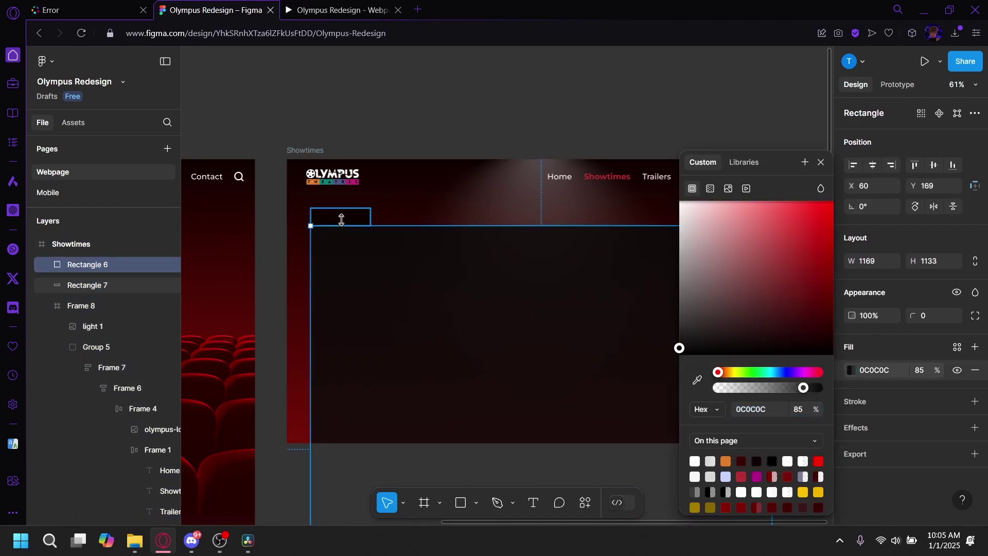
pyautogui.click(342, 217)
pyautogui.click(749, 409)
pyautogui.write('0C0C0C')
pyautogui.click(927, 370)
pyautogui.write('80')
pyautogui.click(811, 337)
# - Duplicate the date tab directly beside the first one and lighten the copy's fill to 2B2B2B
pyautogui.click(361, 218)
pyautogui.moveTo(370, 218); pyautogui.dragTo(443, 219)
pyautogui.click(851, 370)
pyautogui.moveTo(681, 346); pyautogui.dragTo(673, 330)
pyautogui.click(680, 327)
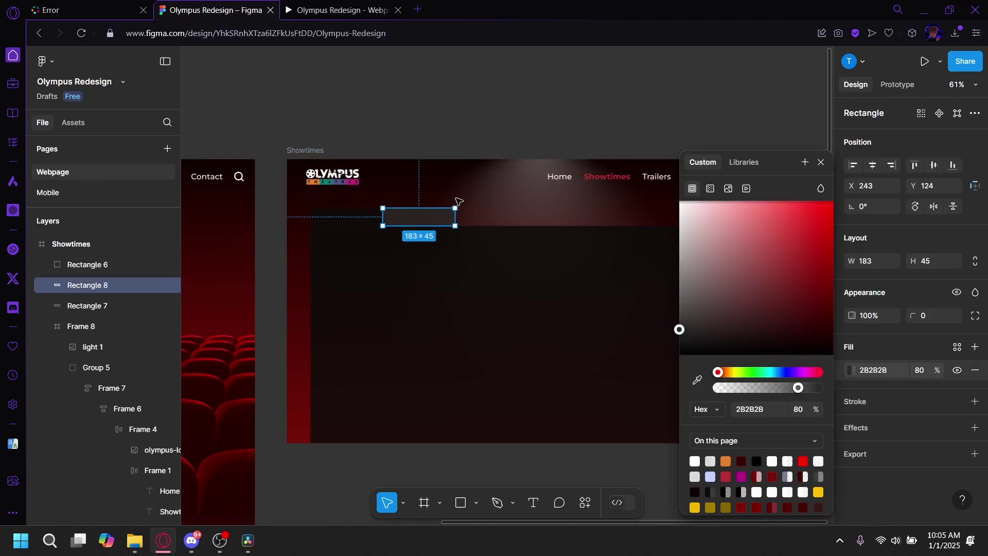
pyautogui.press('Escape')
pyautogui.keyDown('alt'); pyautogui.moveTo(441, 218); pyautogui.dragTo(661, 220); pyautogui.keyUp('alt')
pyautogui.click(685, 219)
pyautogui.hotkey('ctrl', 'z')
pyautogui.hotkey('ctrl', 'z')
# - Add a stroke to the lighter date tab
pyautogui.click(976, 401)
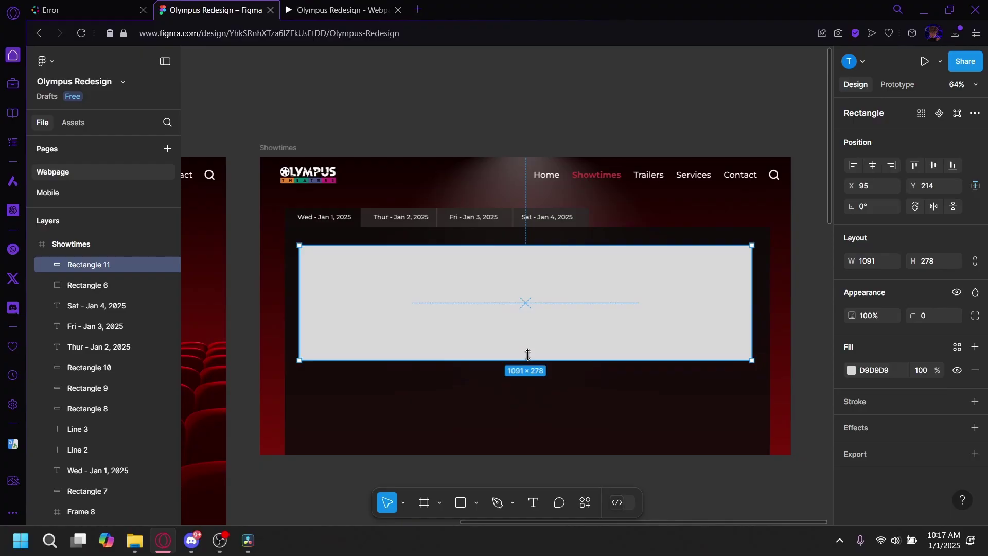
# - Reduce the movie card rectangle's height to about 214 px and set its corner radius to 15
pyautogui.moveTo(525, 354); pyautogui.dragTo(526, 334)
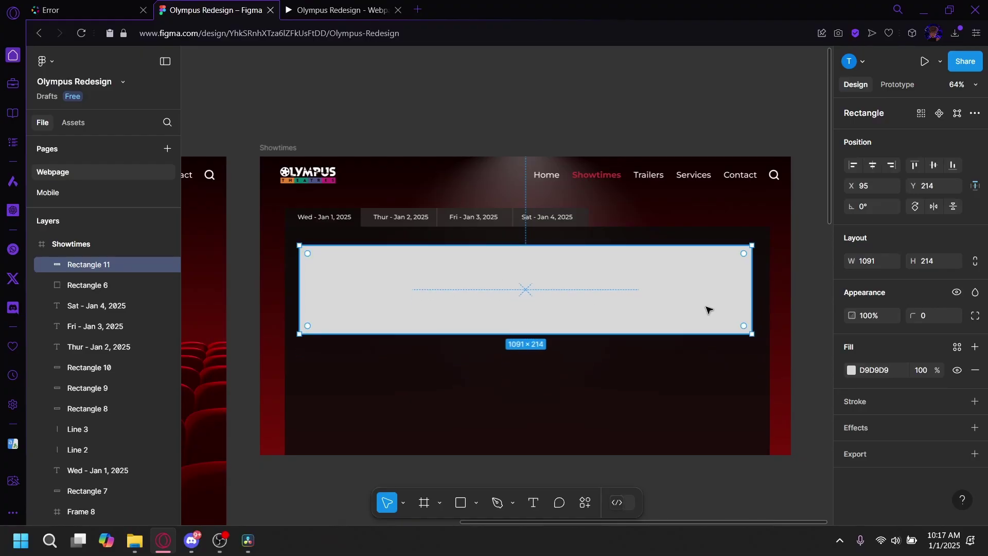
pyautogui.click(926, 323)
pyautogui.write('15')
pyautogui.press('Return')
# - Change the movie card's fill to dark gray 222222 at 80% opacity
pyautogui.click(852, 370)
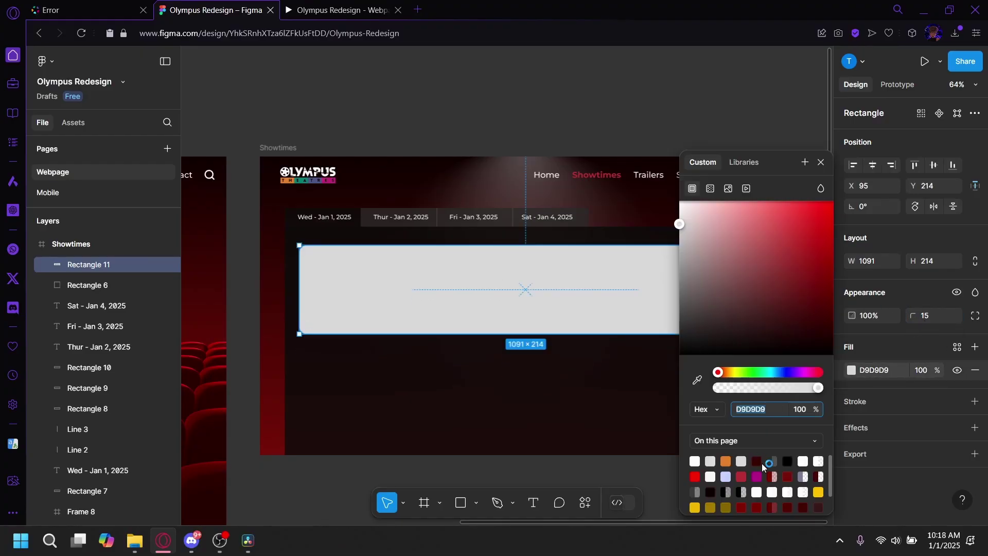
pyautogui.click(772, 460)
pyautogui.click(680, 330)
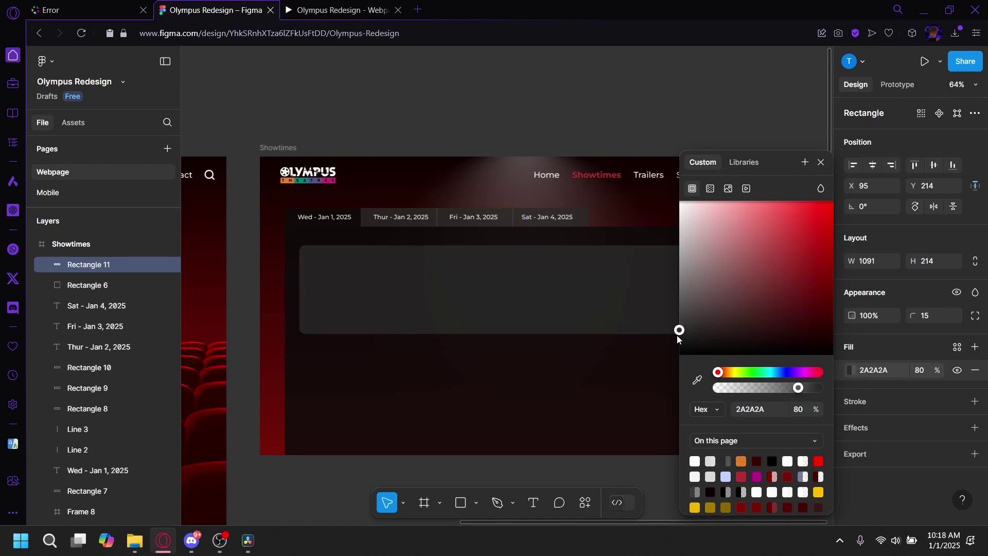
pyautogui.click(490, 340)
# - Make the movie card taller and pull both sides inward so it measures about 1012 × 255 px inside the panel
pyautogui.click(607, 306)
pyautogui.moveTo(562, 334); pyautogui.dragTo(563, 350)
pyautogui.click(447, 167)
pyautogui.click(298, 282)
pyautogui.moveTo(298, 282); pyautogui.dragTo(314, 282)
pyautogui.moveTo(748, 287); pyautogui.dragTo(732, 287)
pyautogui.moveTo(680, 288); pyautogui.dragTo(684, 289)
pyautogui.click(419, 307)
pyautogui.click(499, 341)
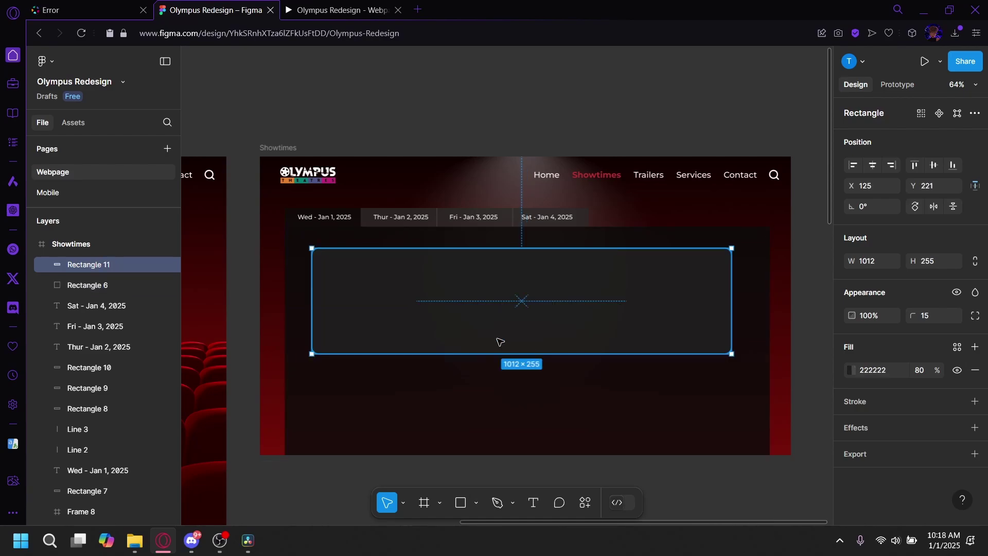
pyautogui.press('Escape')
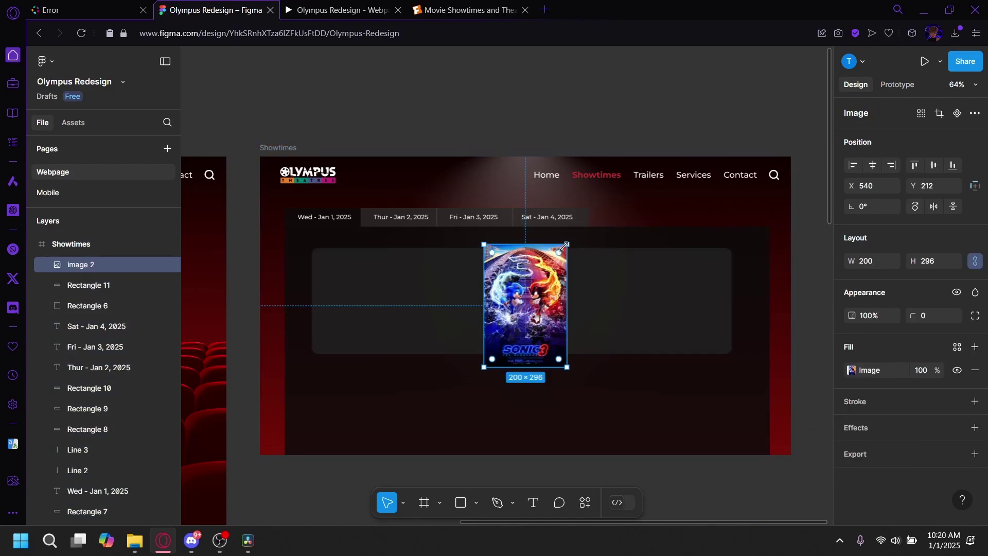
# - Shrink the Sonic 3 poster to fit the movie card's height and place it at the card's left end
pyautogui.moveTo(564, 246); pyautogui.dragTo(544, 275)
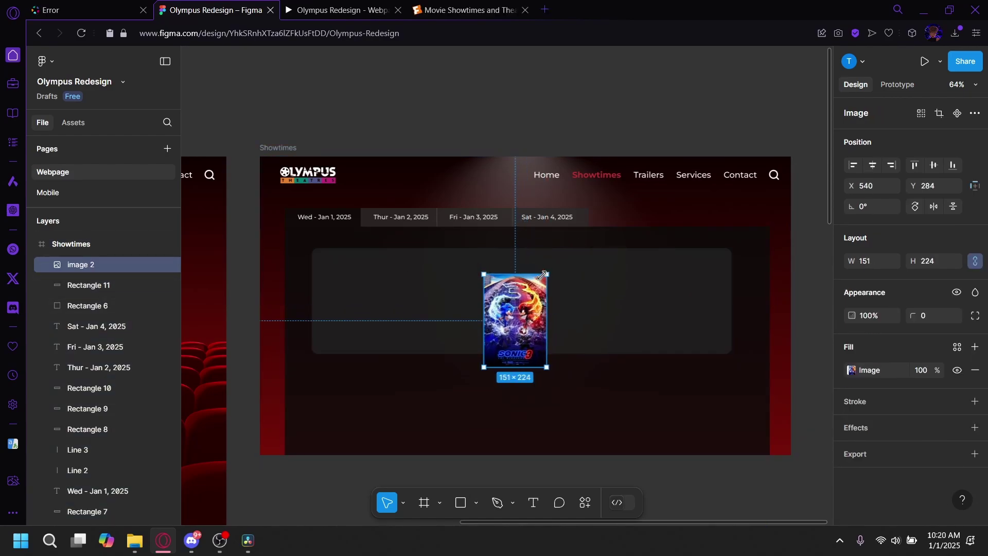
pyautogui.moveTo(527, 312); pyautogui.dragTo(367, 292)
pyautogui.moveTo(385, 254); pyautogui.dragTo(382, 256)
pyautogui.keyDown('shift'); pyautogui.click(423, 350); pyautogui.keyUp('shift')
pyautogui.press('Escape')
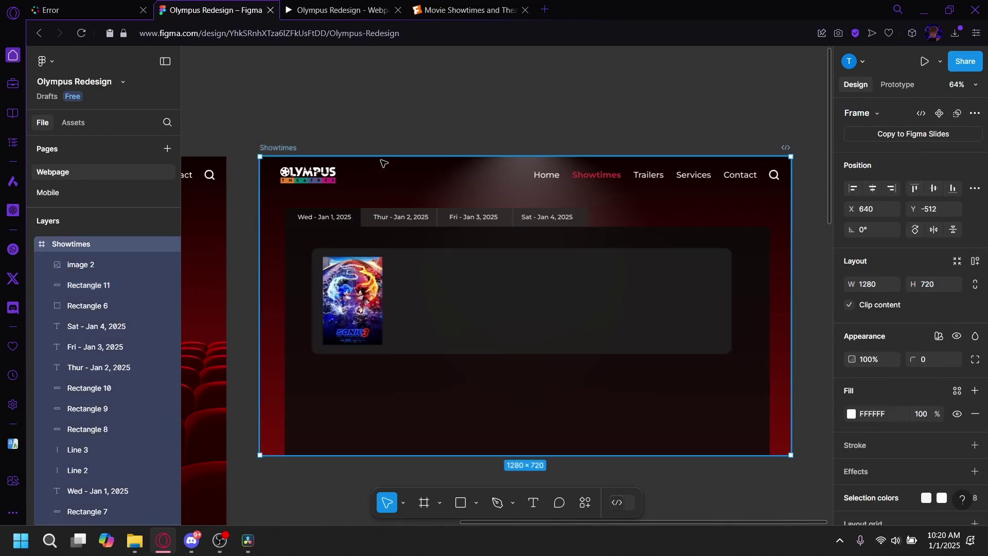
# - Add the title text "Sonic The Hedgehog 3" beside the poster in the movie card
pyautogui.click(78, 490)
pyautogui.moveTo(76, 482); pyautogui.dragTo(426, 264)
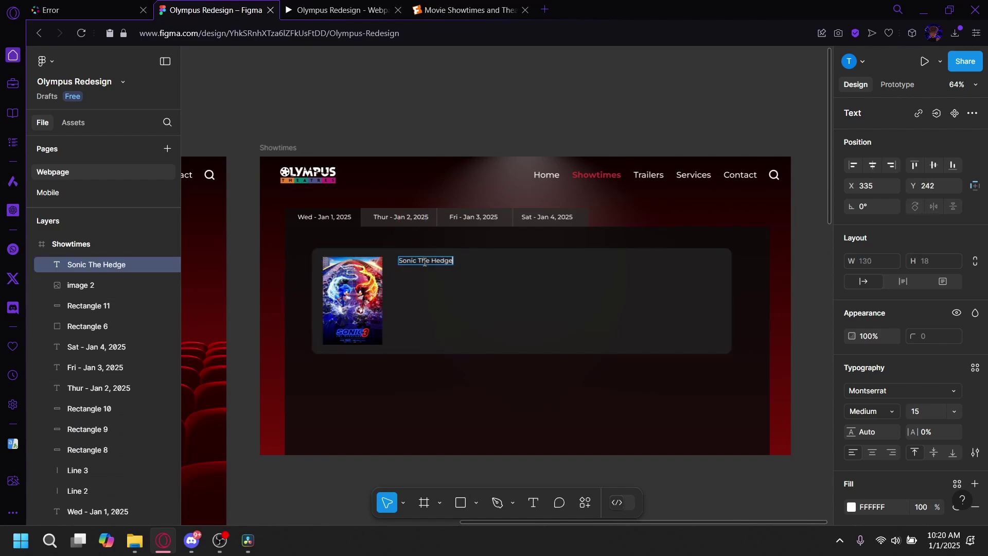
pyautogui.press('BackSpace')
pyautogui.write('h')
pyautogui.press('Escape')
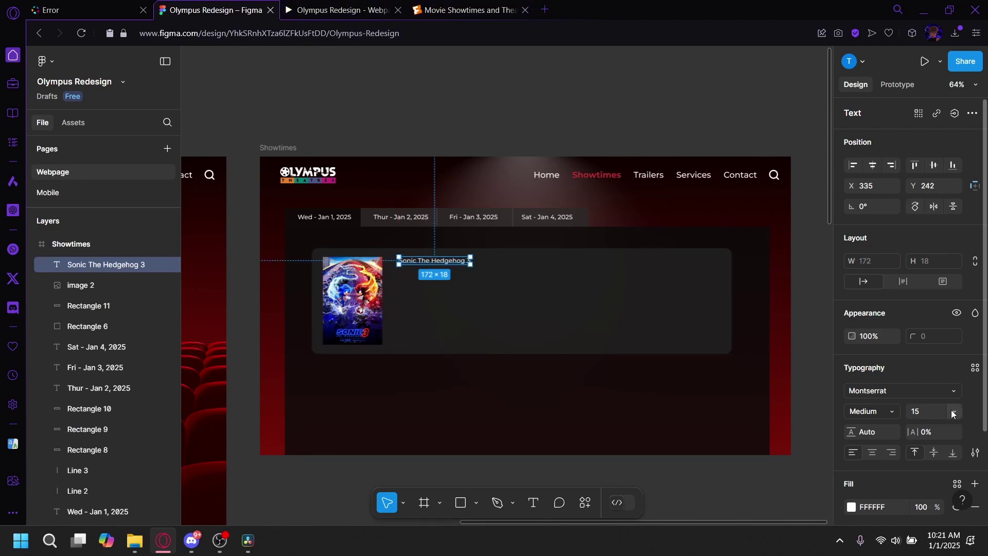
# - Set the movie title's font size to 24 and nudge it slightly closer to the poster
pyautogui.click(955, 411)
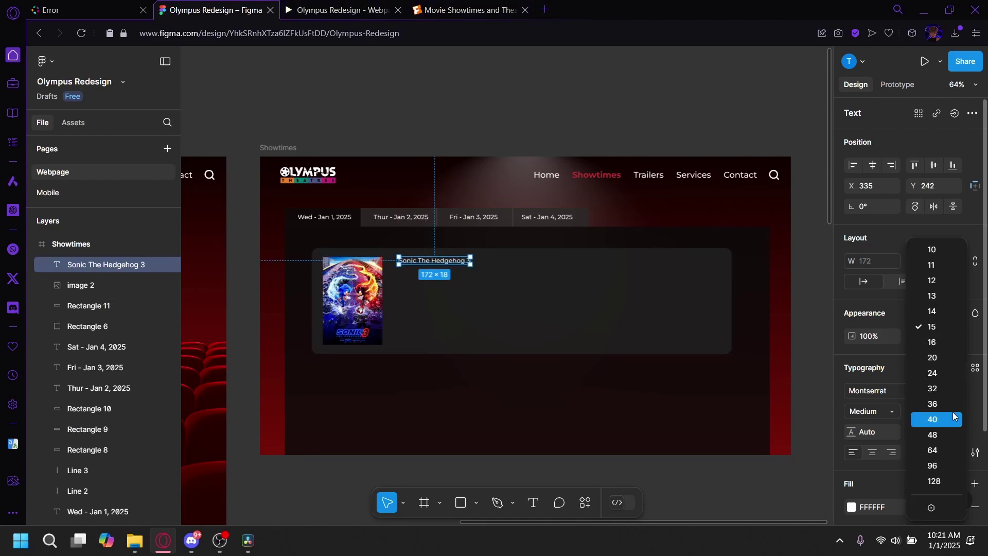
pyautogui.click(945, 373)
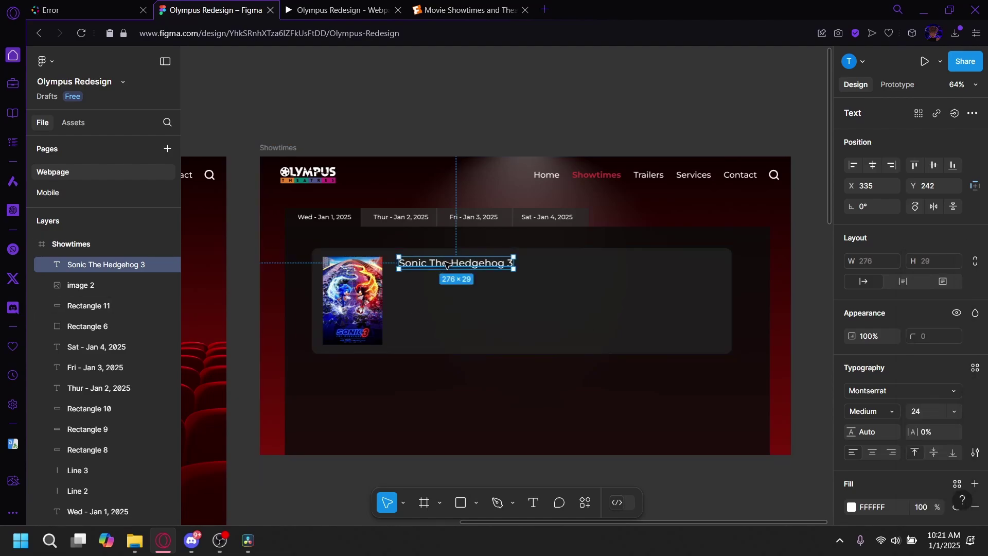
pyautogui.moveTo(450, 264); pyautogui.dragTo(444, 263)
pyautogui.click(456, 341)
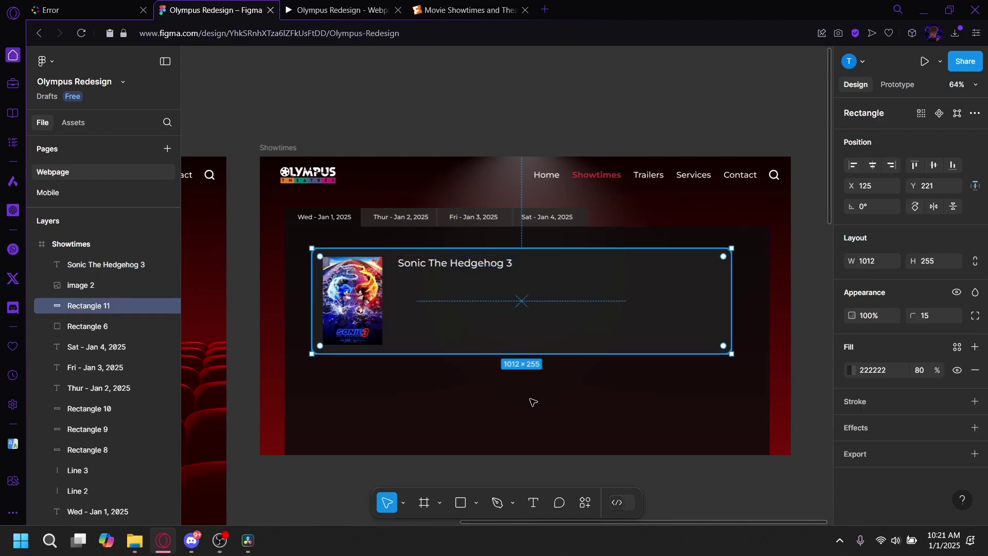
pyautogui.click(530, 400)
pyautogui.click(796, 327)
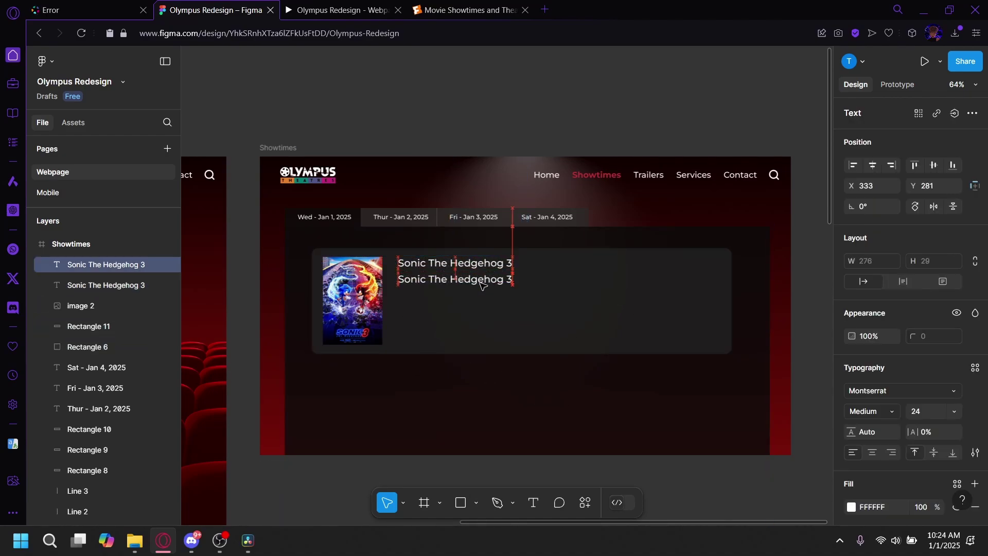
# - Change the title copy below the movie title to "Rating: PG-13" and set its font size to 20
pyautogui.doubleClick(482, 283)
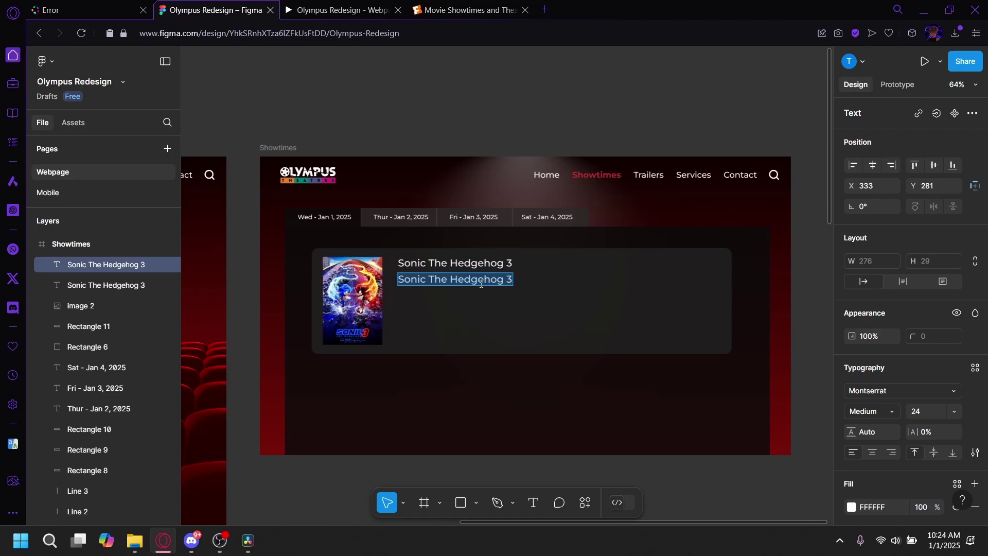
pyautogui.write('Rating')
pyautogui.click(955, 411)
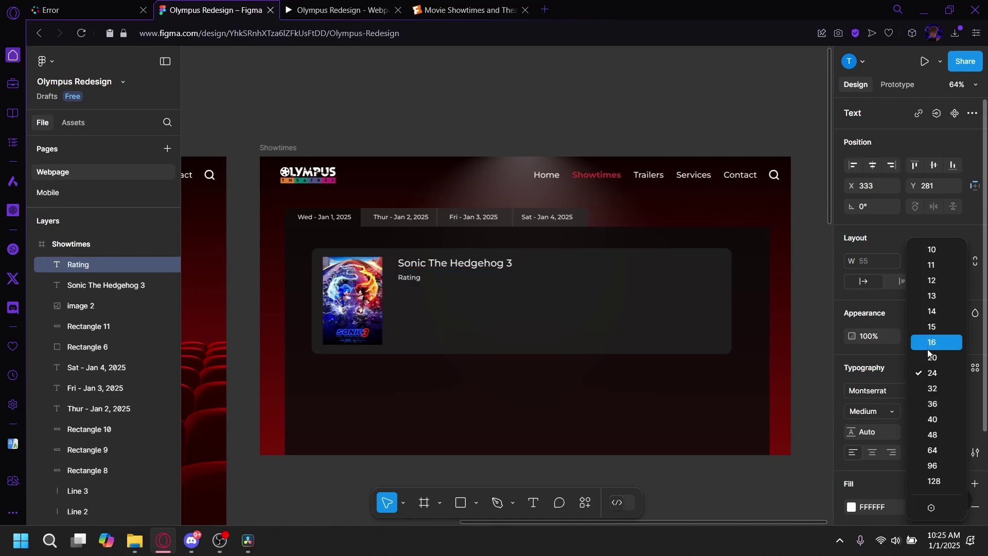
pyautogui.click(933, 357)
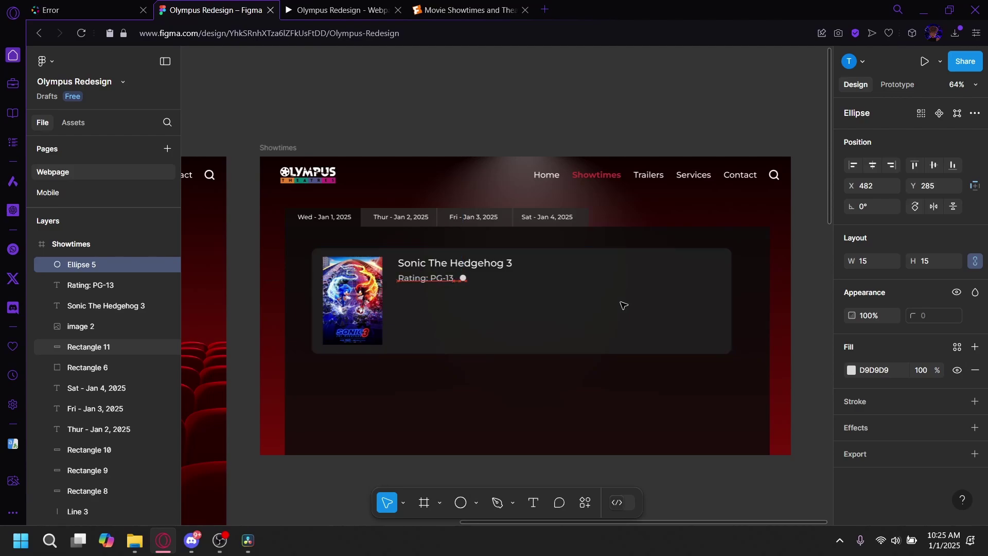
pyautogui.click(639, 376)
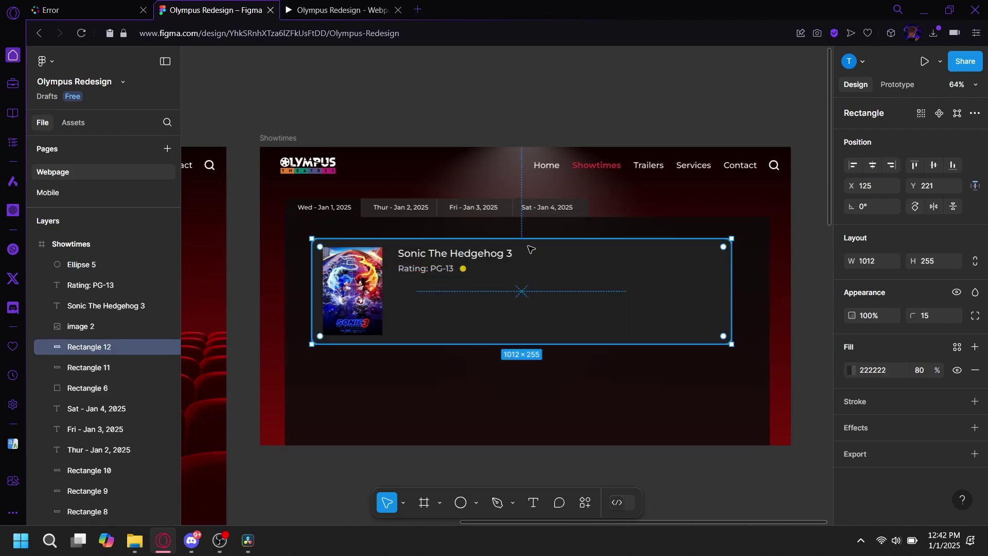
# - Shrink the copied card rectangle to a box of about 179 × 48 below the rating line and adjust its fill colour
pyautogui.moveTo(530, 249); pyautogui.dragTo(529, 283)
pyautogui.moveTo(311, 301); pyautogui.dragTo(397, 301)
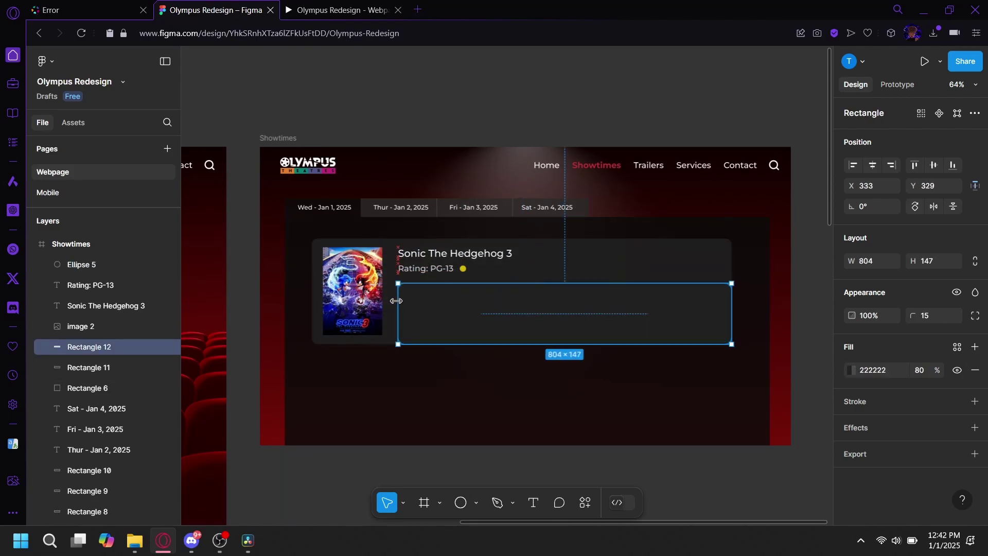
pyautogui.moveTo(509, 344); pyautogui.dragTo(509, 304)
pyautogui.moveTo(732, 293); pyautogui.dragTo(479, 294)
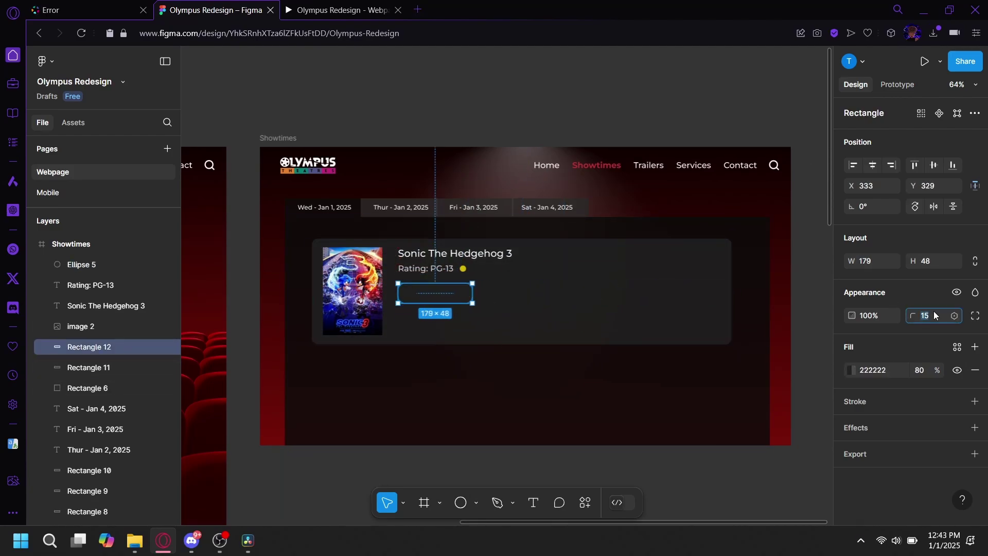
pyautogui.click(852, 371)
pyautogui.click(726, 461)
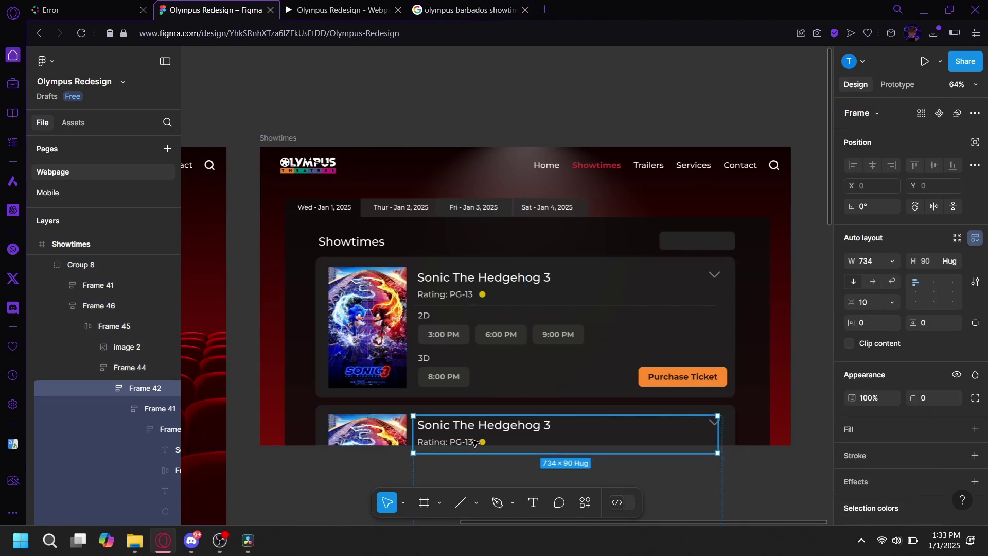
pyautogui.doubleClick(719, 425)
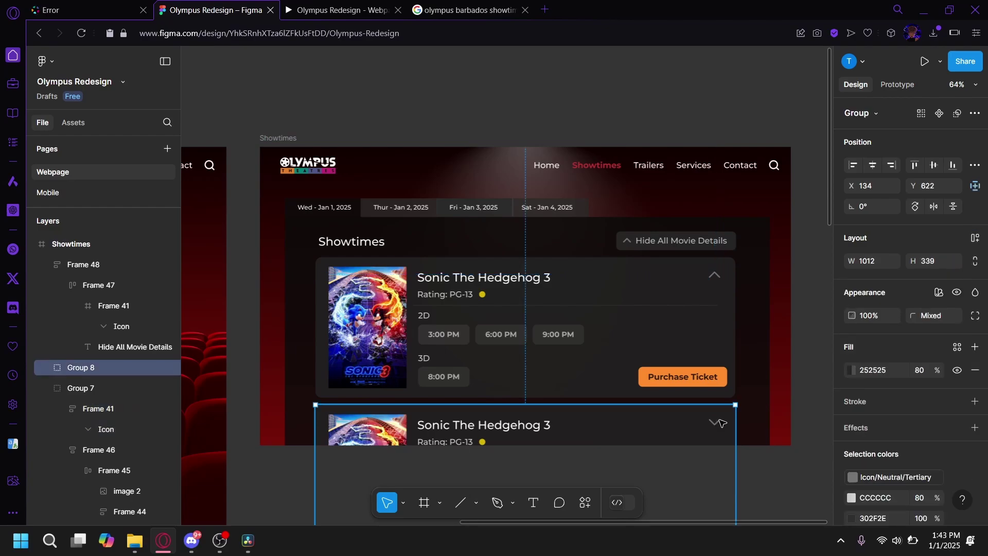
pyautogui.click(778, 390)
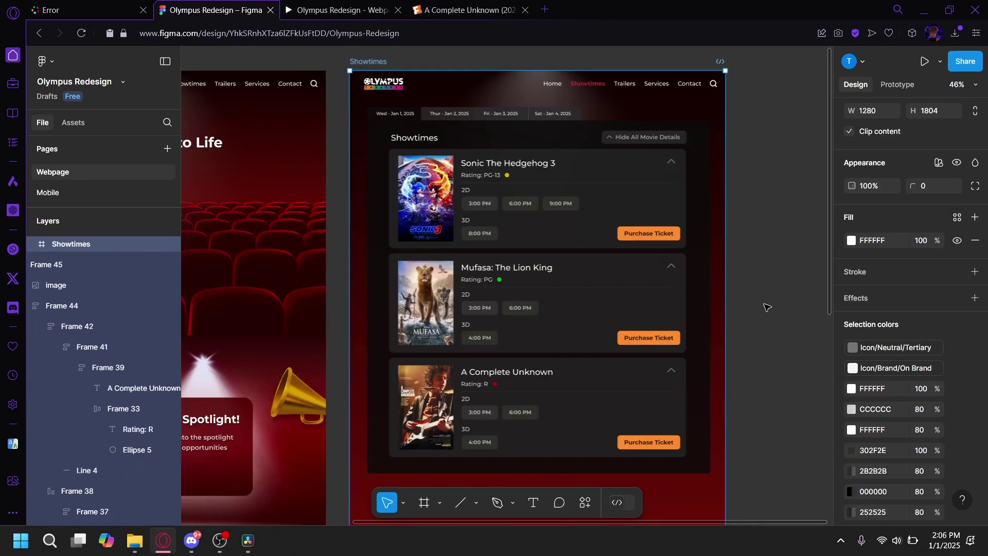
pyautogui.click(767, 307)
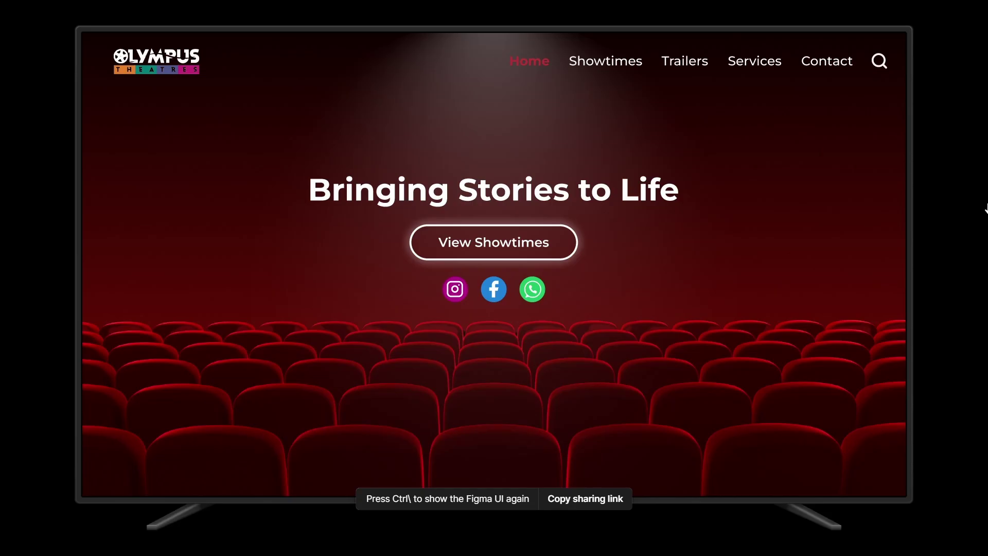
# - Go to the Showtimes page in the prototype preview and review its movie cards, checking the movie details toggle
pyautogui.click(615, 61)
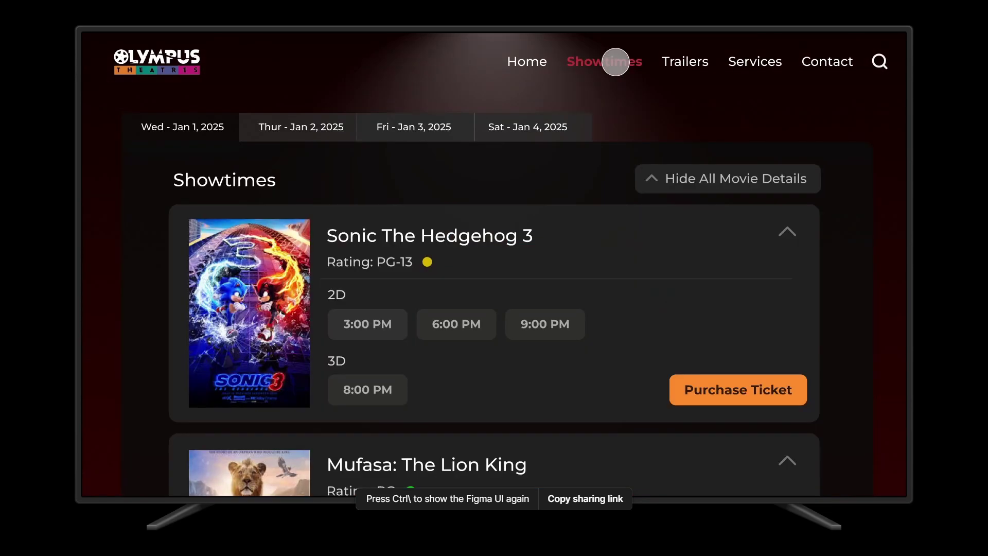
pyautogui.scroll(-9, 866, 437)
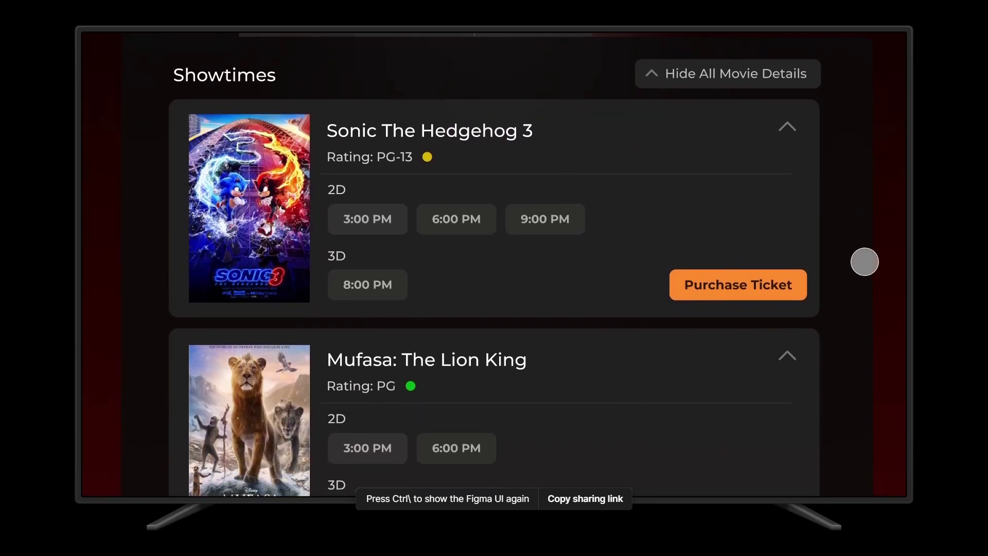
pyautogui.scroll(-9, 869, 419)
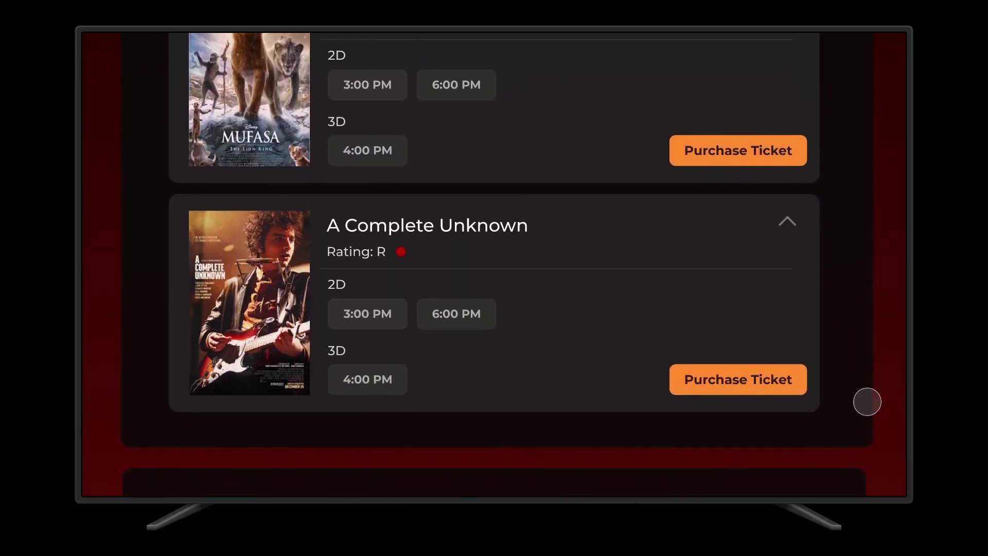
pyautogui.scroll(-4, 885, 263)
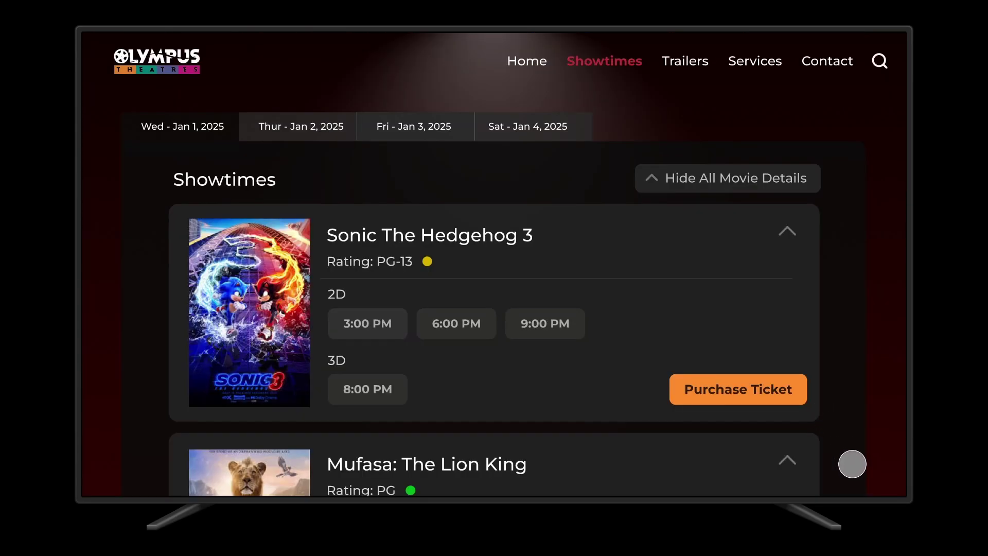
pyautogui.scroll(-2, 888, 466)
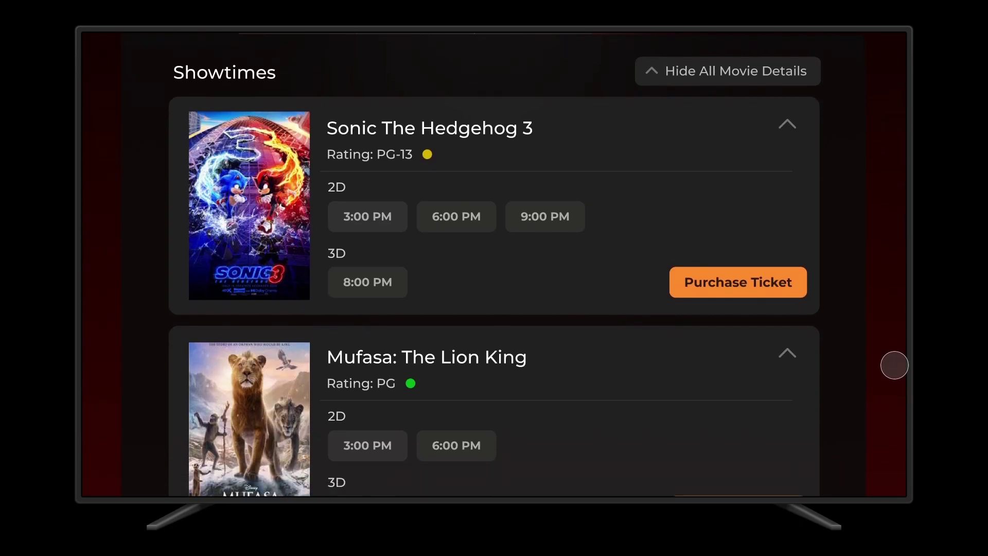
pyautogui.scroll(2, 898, 412)
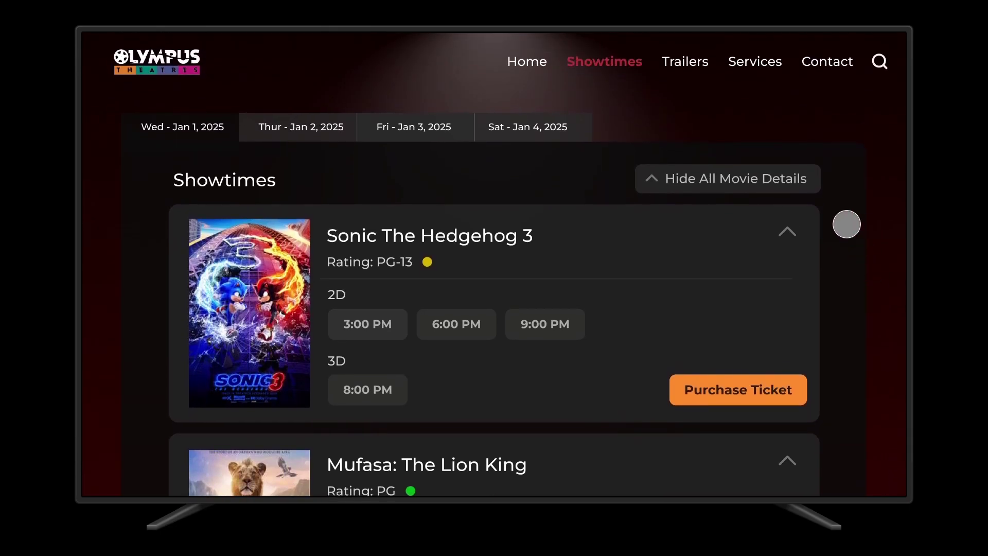
pyautogui.click(786, 184)
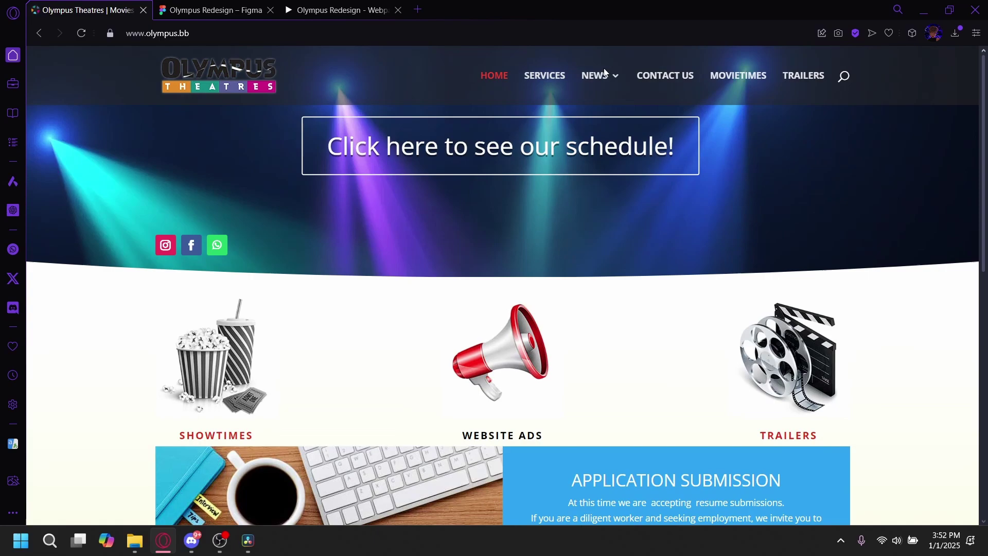
# - Examine the News submenu and its ADs entry on the existing Olympus Theatres website
pyautogui.moveTo(607, 78)
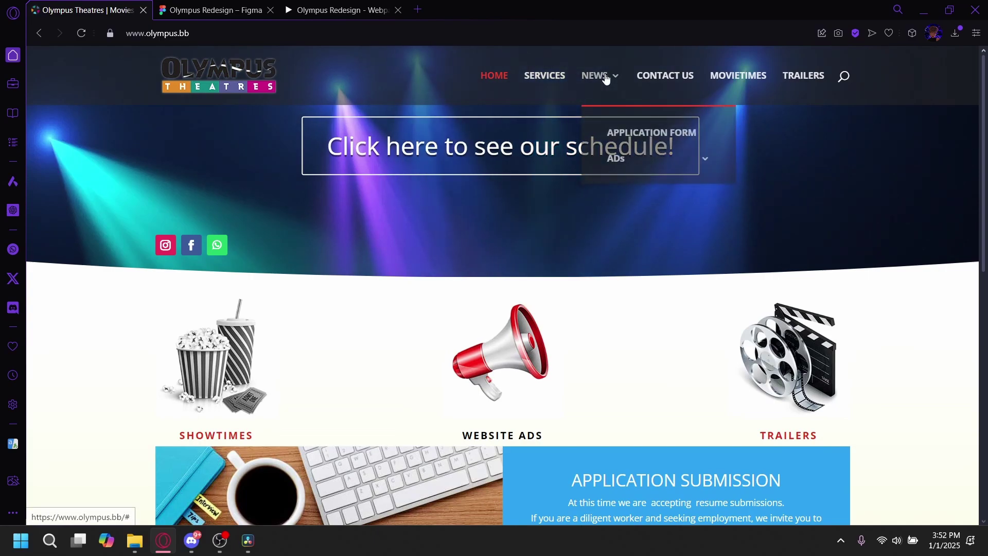
pyautogui.moveTo(633, 166)
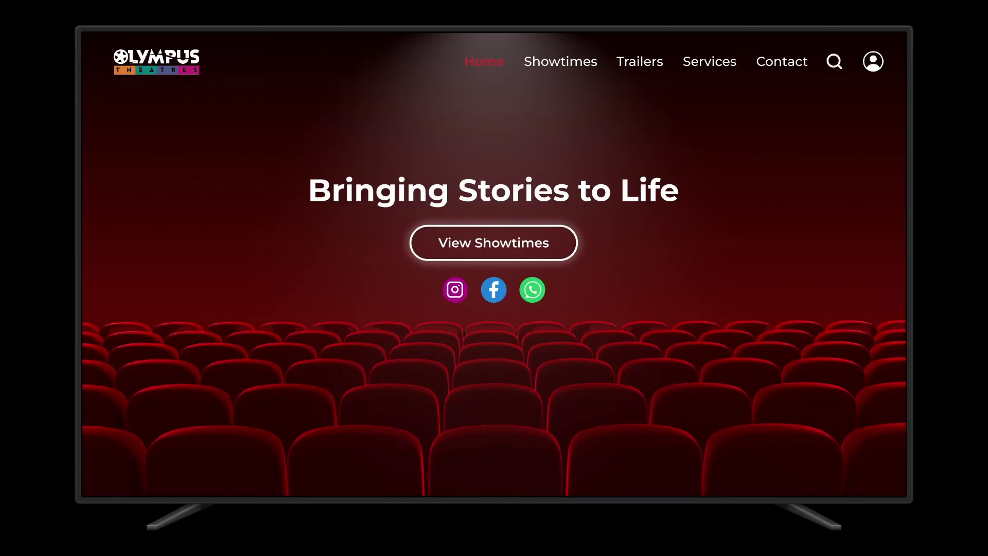
# - Review the home page prototype from the hero section through the advertising and mailing list sections to the footer and back
pyautogui.moveTo(776, 417); pyautogui.dragTo(776, 320)
pyautogui.moveTo(778, 450); pyautogui.dragTo(781, 315)
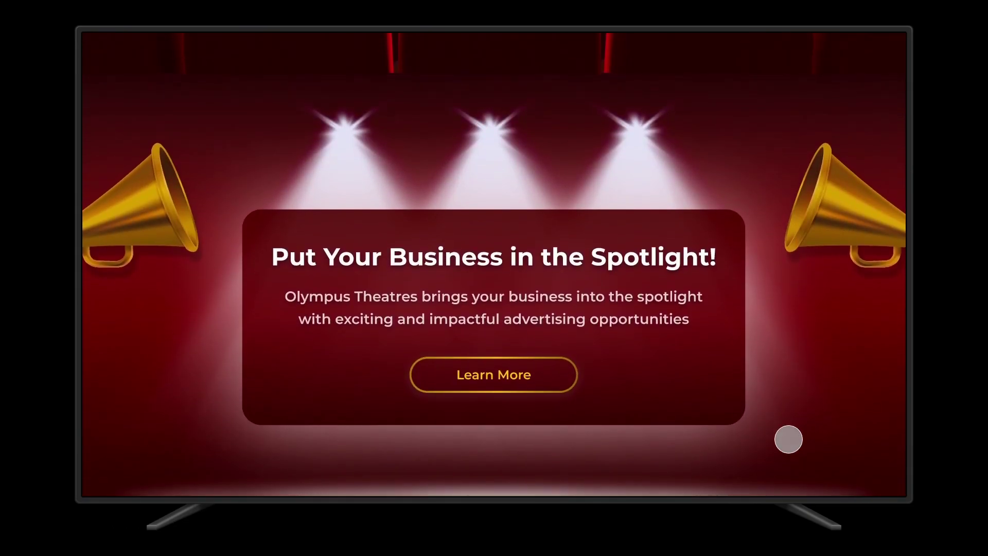
pyautogui.moveTo(788, 440); pyautogui.dragTo(806, 276)
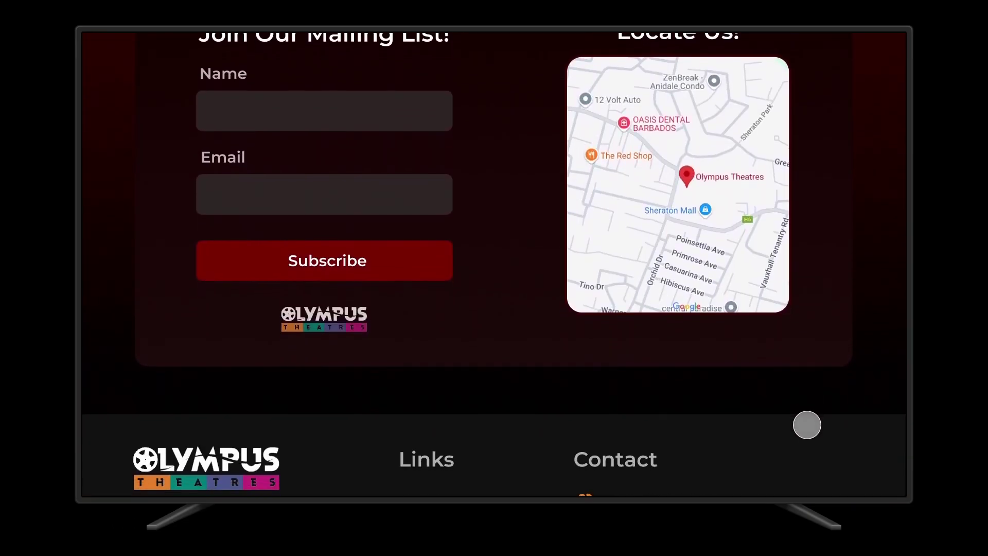
pyautogui.moveTo(808, 423); pyautogui.dragTo(817, 276)
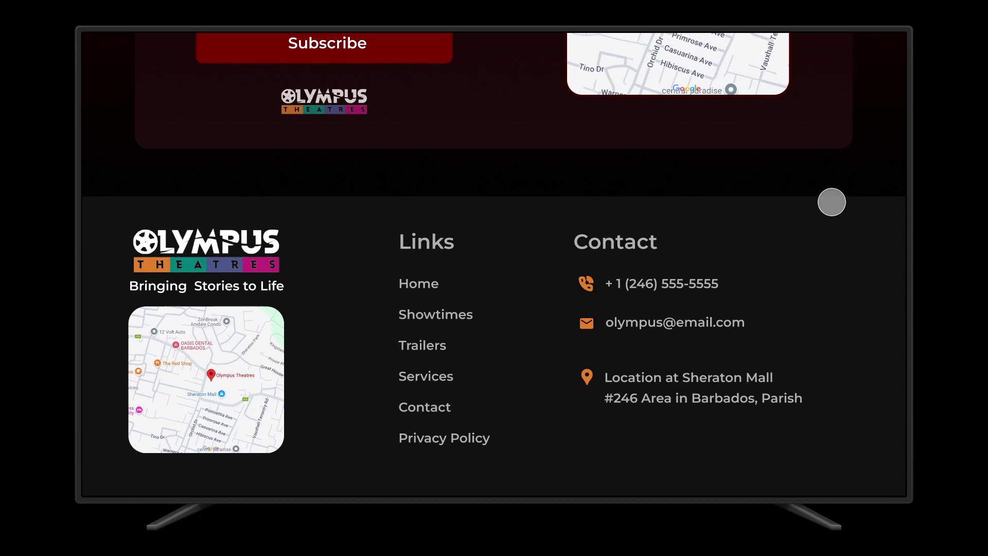
pyautogui.moveTo(832, 202); pyautogui.dragTo(832, 331)
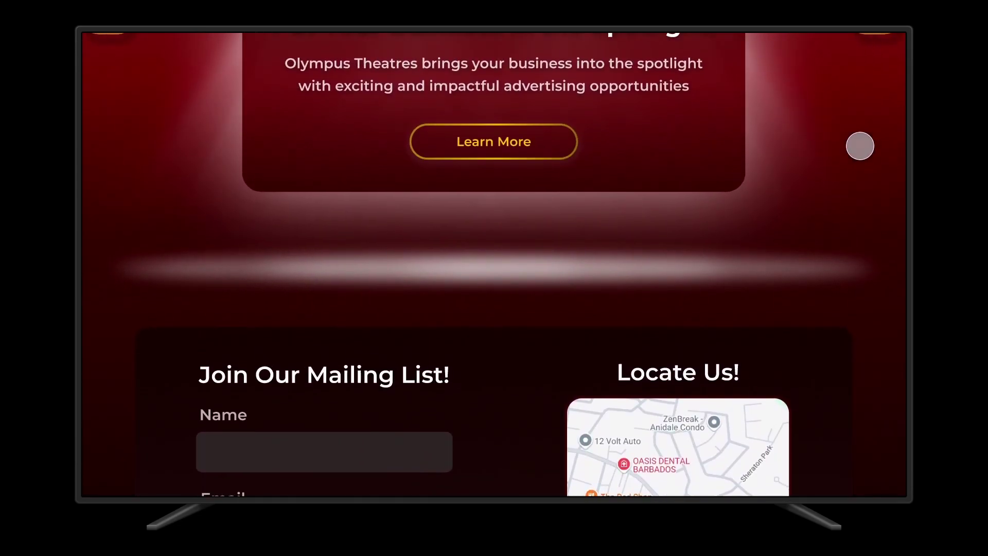
pyautogui.moveTo(860, 146); pyautogui.dragTo(852, 356)
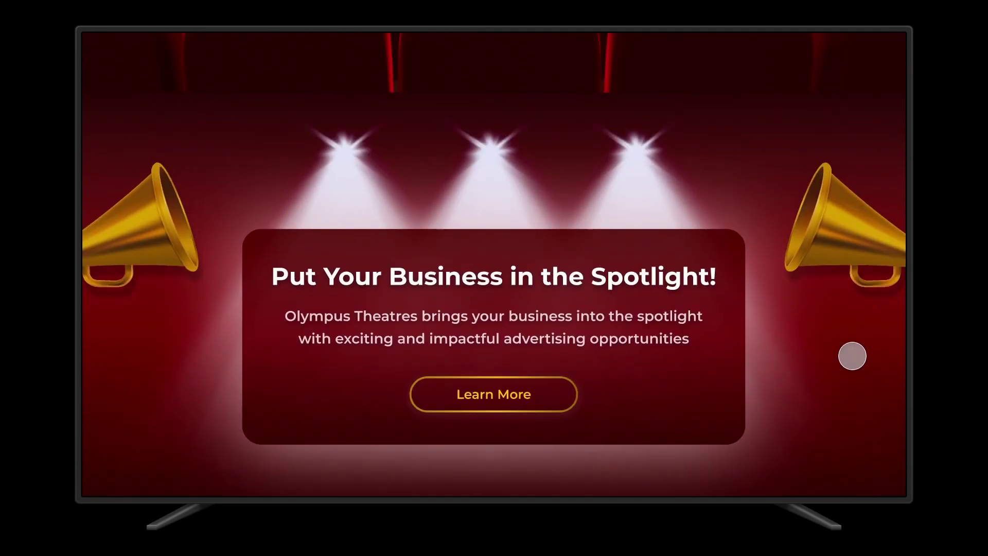
pyautogui.moveTo(845, 227); pyautogui.dragTo(843, 375)
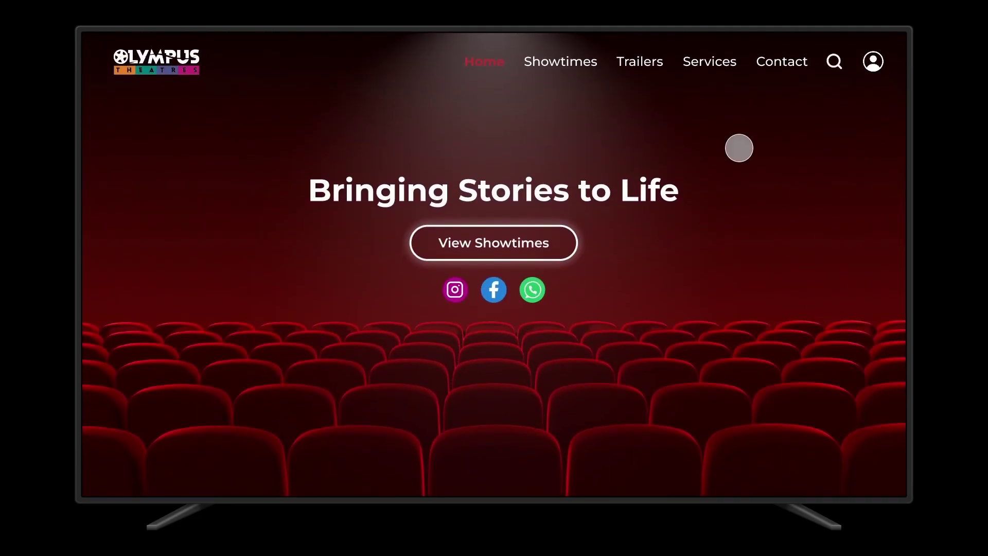
# - Go to the prototype's Showtimes page and review the movie cards, trailers section and footer before returning to the page start
pyautogui.click(588, 63)
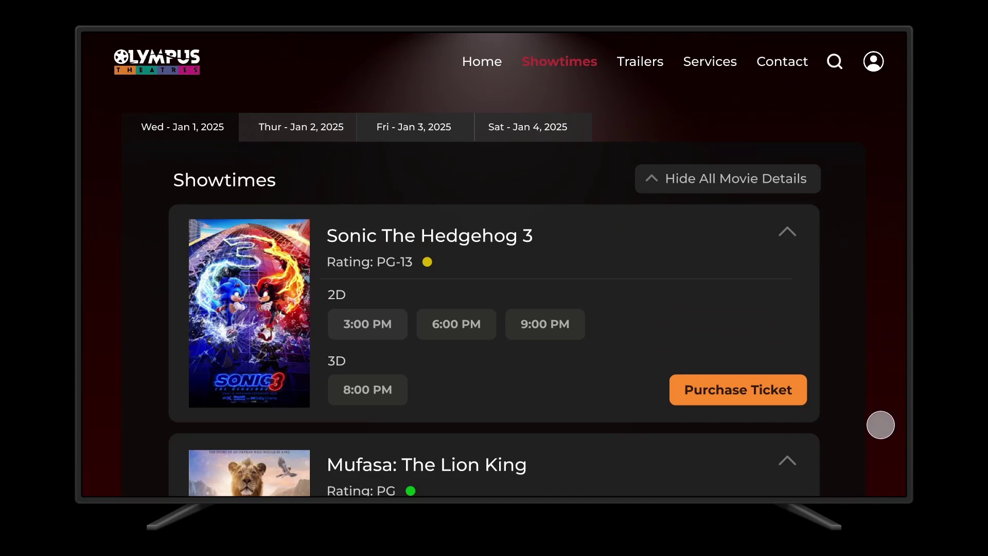
pyautogui.moveTo(872, 452); pyautogui.dragTo(872, 315)
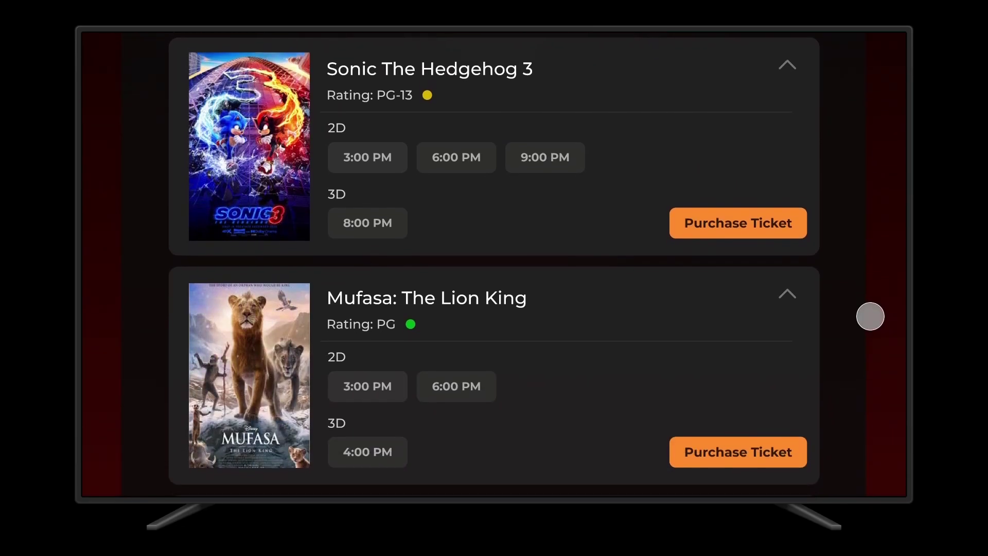
pyautogui.moveTo(871, 456); pyautogui.dragTo(871, 324)
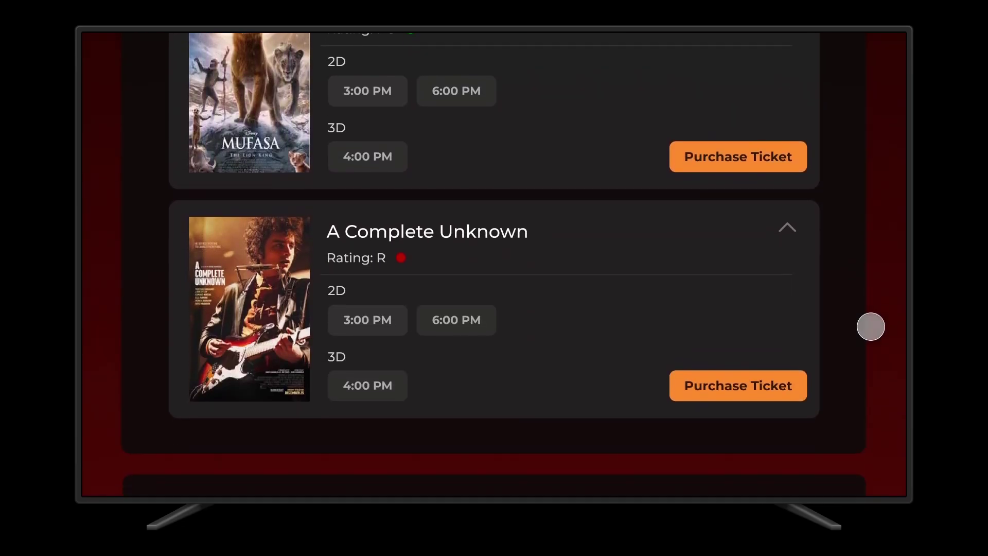
pyautogui.scroll(-5, 871, 349)
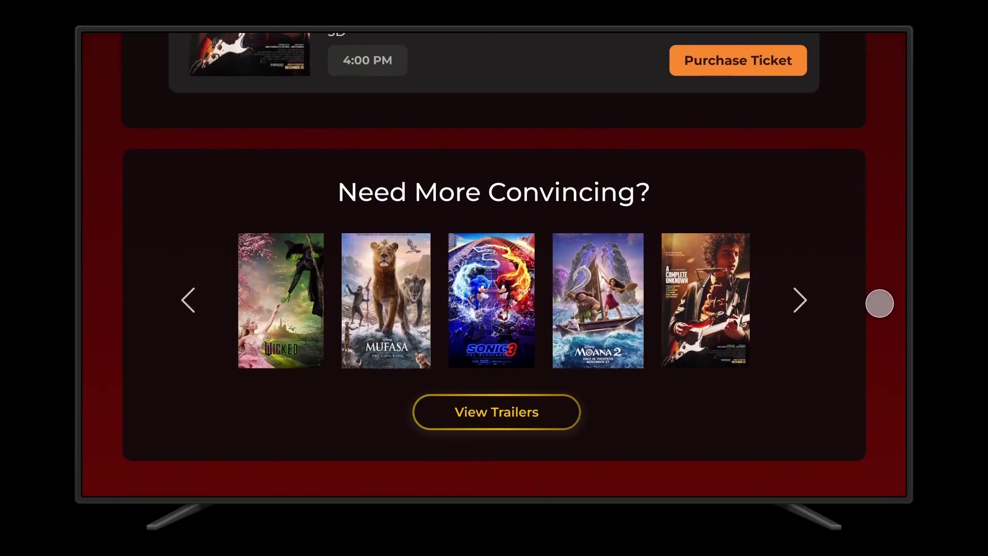
pyautogui.scroll(-3, 872, 369)
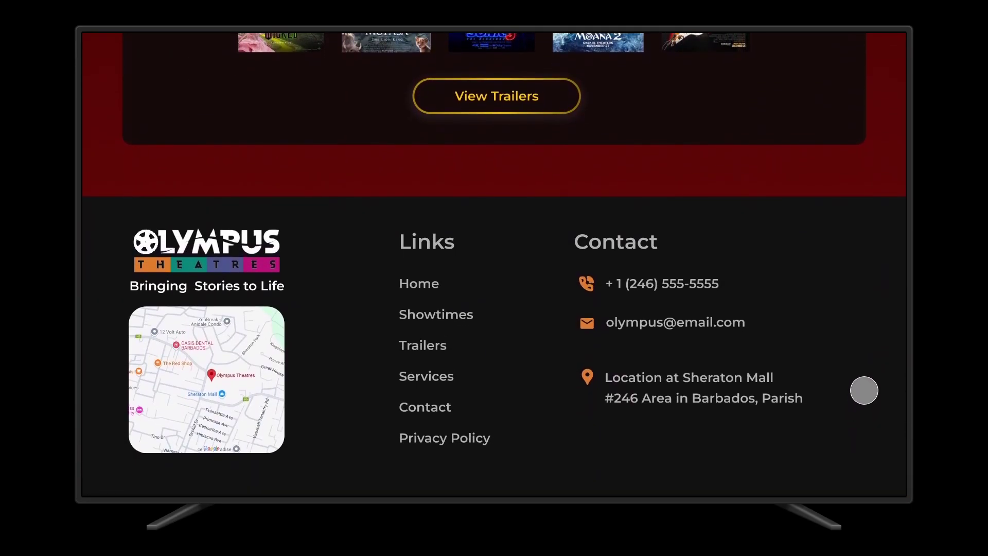
pyautogui.scroll(11, 849, 176)
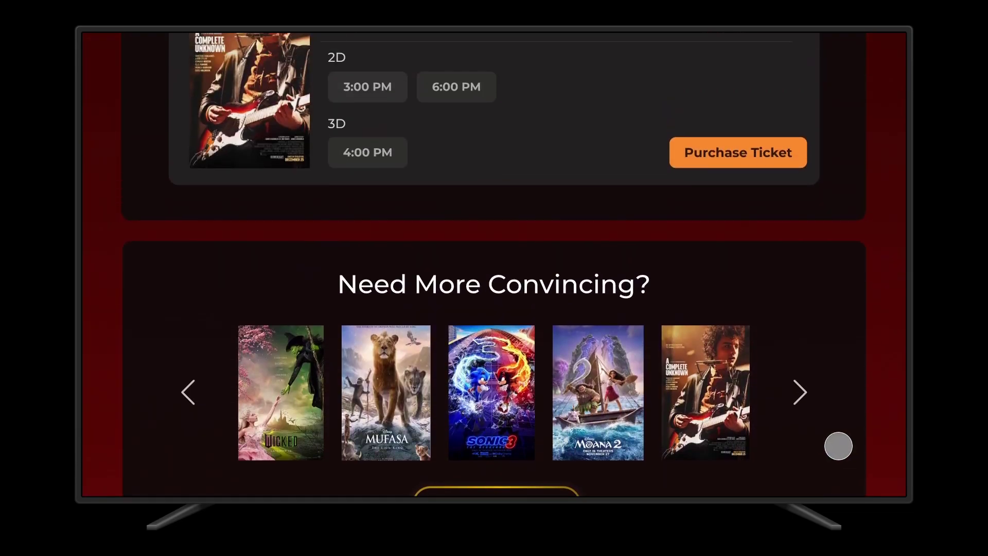
pyautogui.scroll(8, 860, 157)
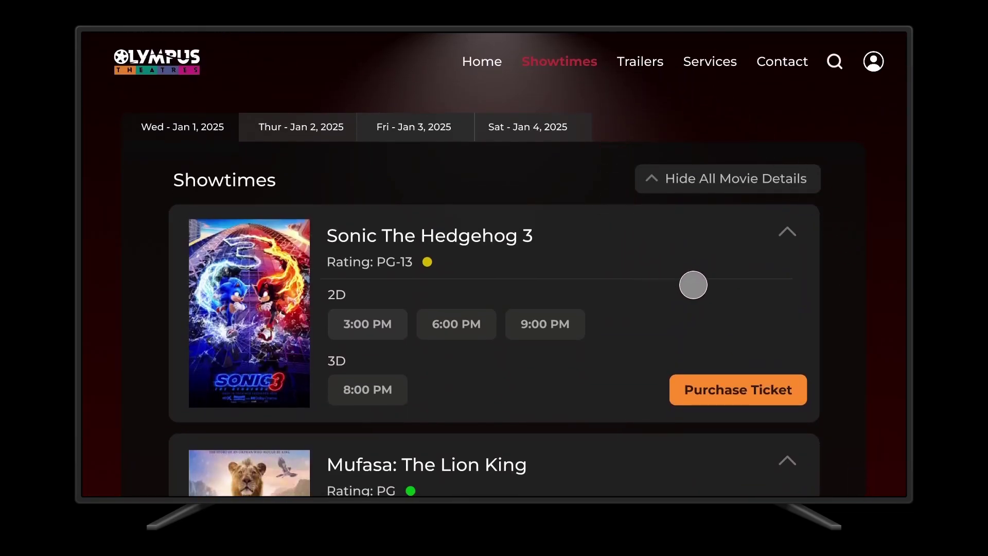
# - Hide all movie details in the prototype and review the compact showtimes list down to the footer and back
pyautogui.click(731, 184)
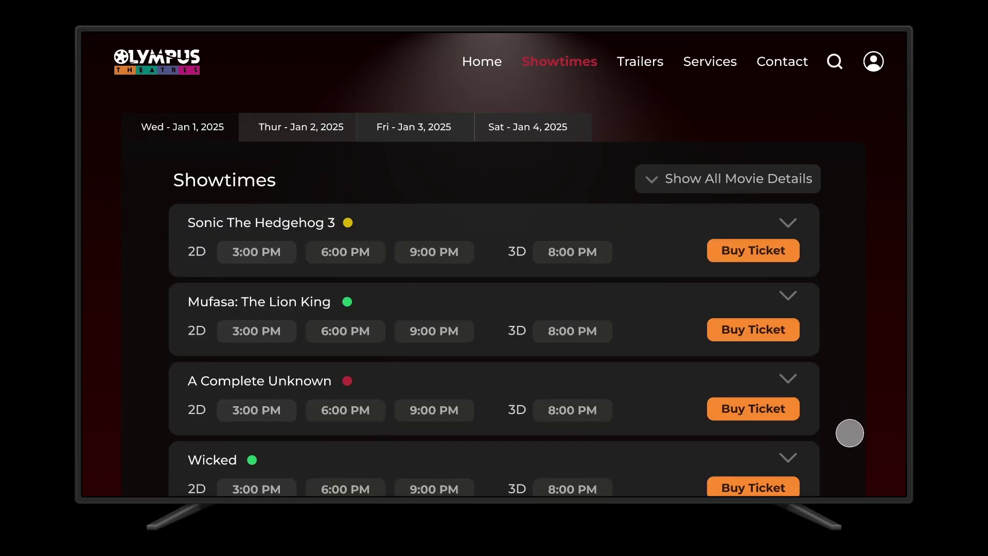
pyautogui.scroll(-5, 849, 433)
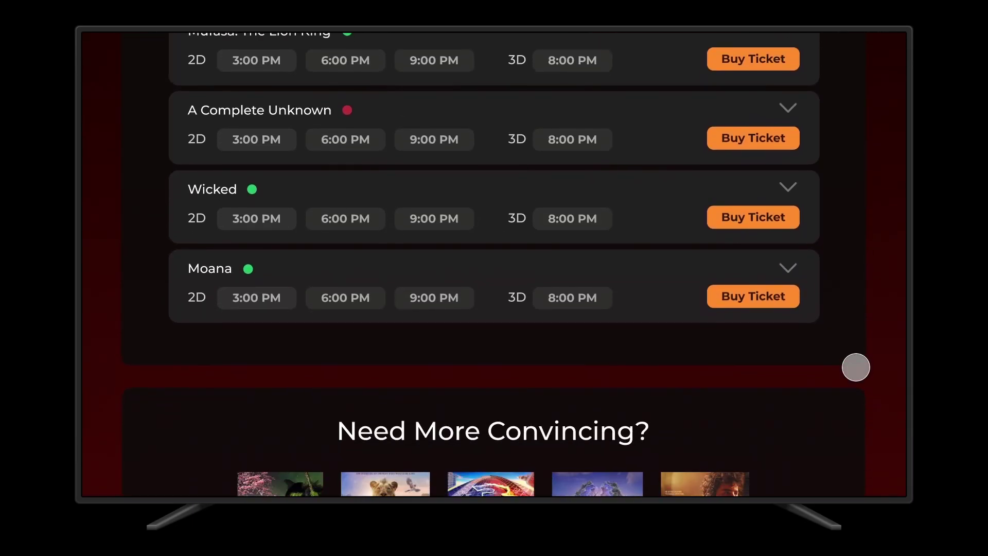
pyautogui.scroll(-7, 856, 368)
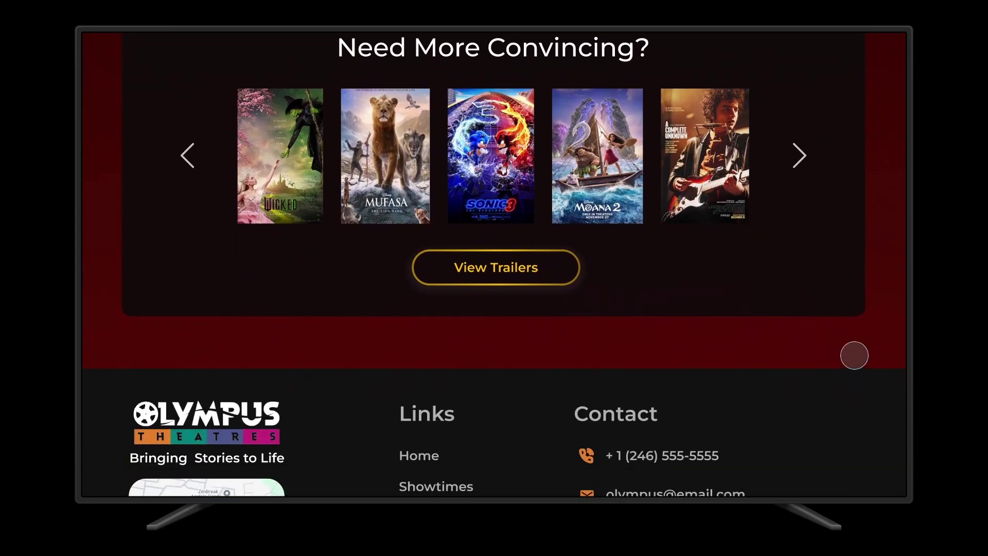
pyautogui.scroll(-3, 856, 329)
pyautogui.scroll(15, 867, 93)
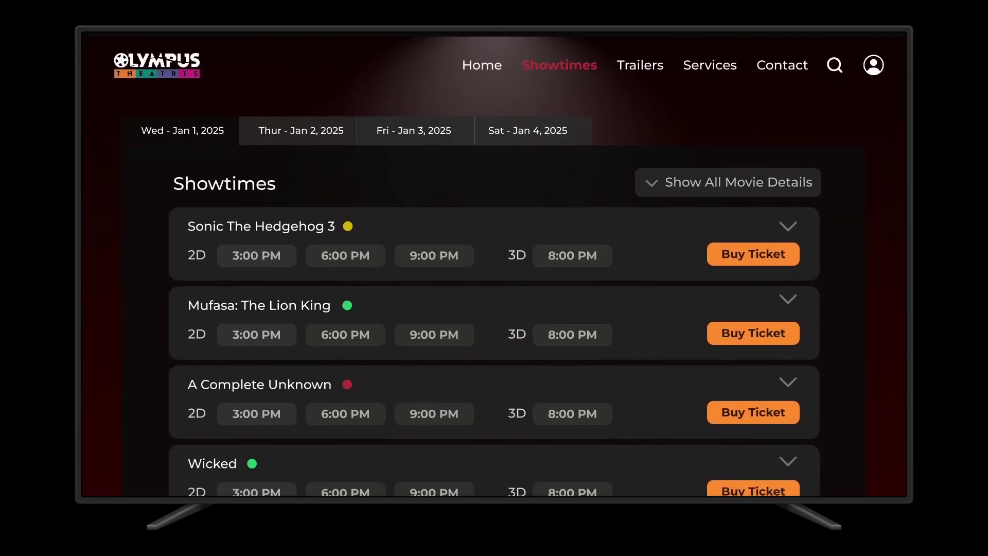
# - Test showing and hiding all movie details in the prototype once more, and return to the Home page
pyautogui.scroll(-1, 855, 456)
pyautogui.click(752, 167)
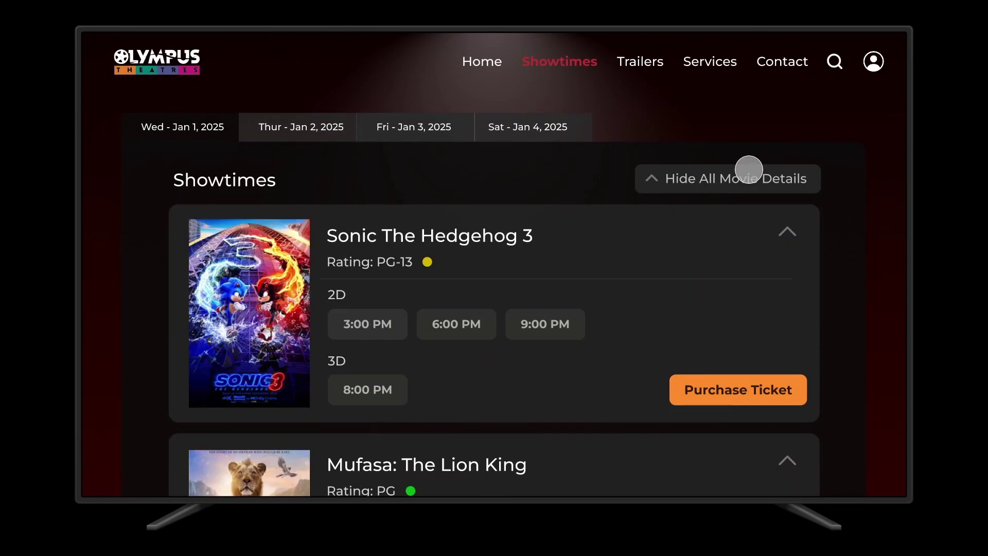
pyautogui.click(749, 170)
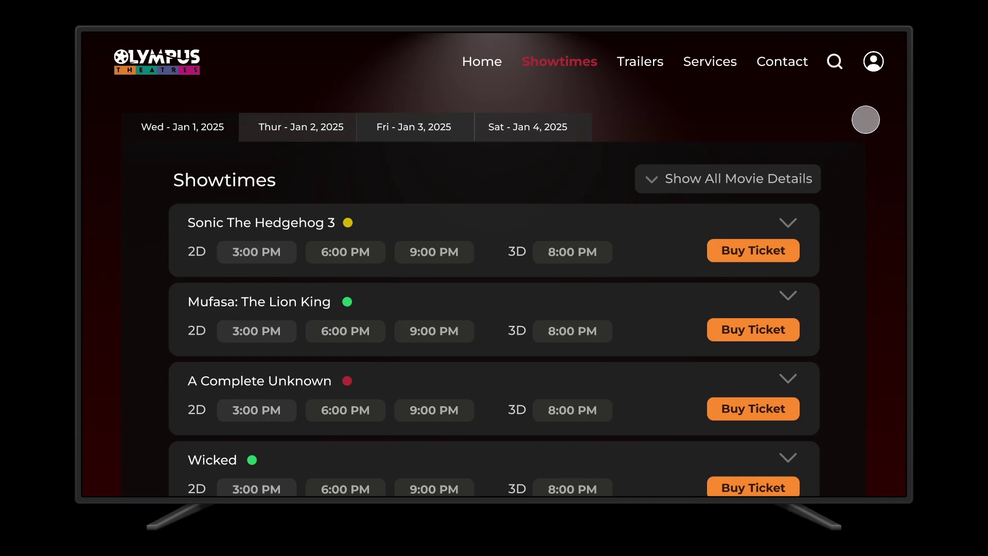
pyautogui.click(486, 62)
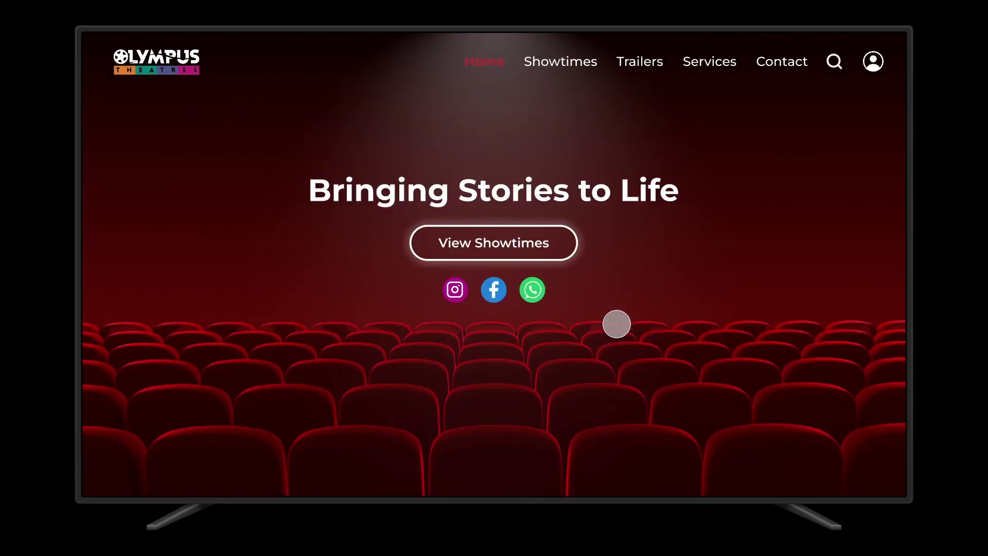